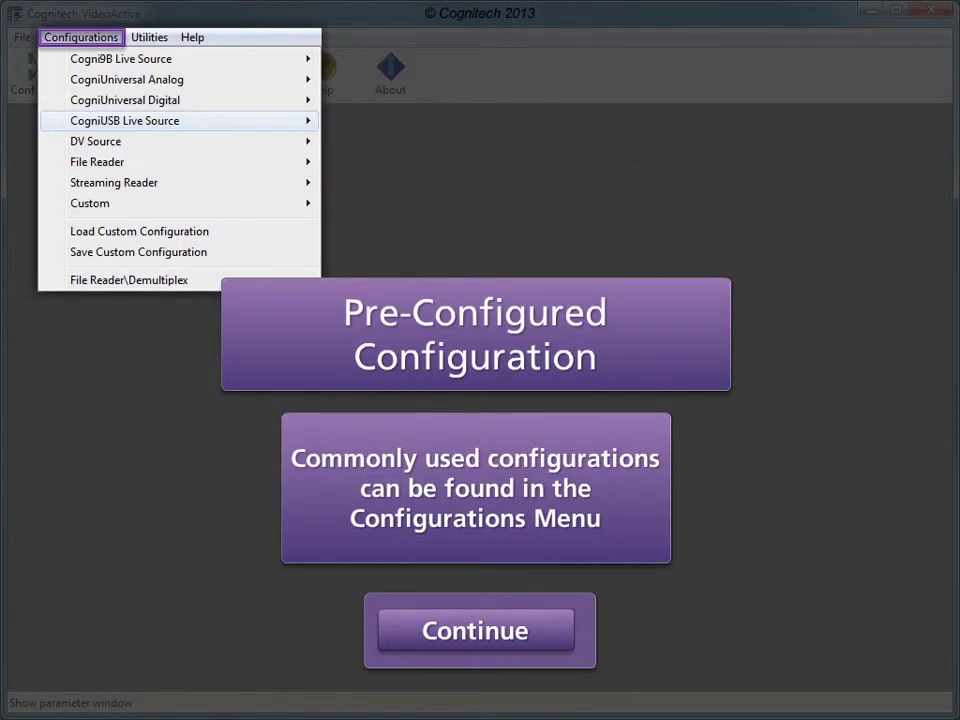
Demultiplex the CogniUSB live source with the number of tracks detected automatically
{"action": "mouse_move", "coordinate": [124, 120]}
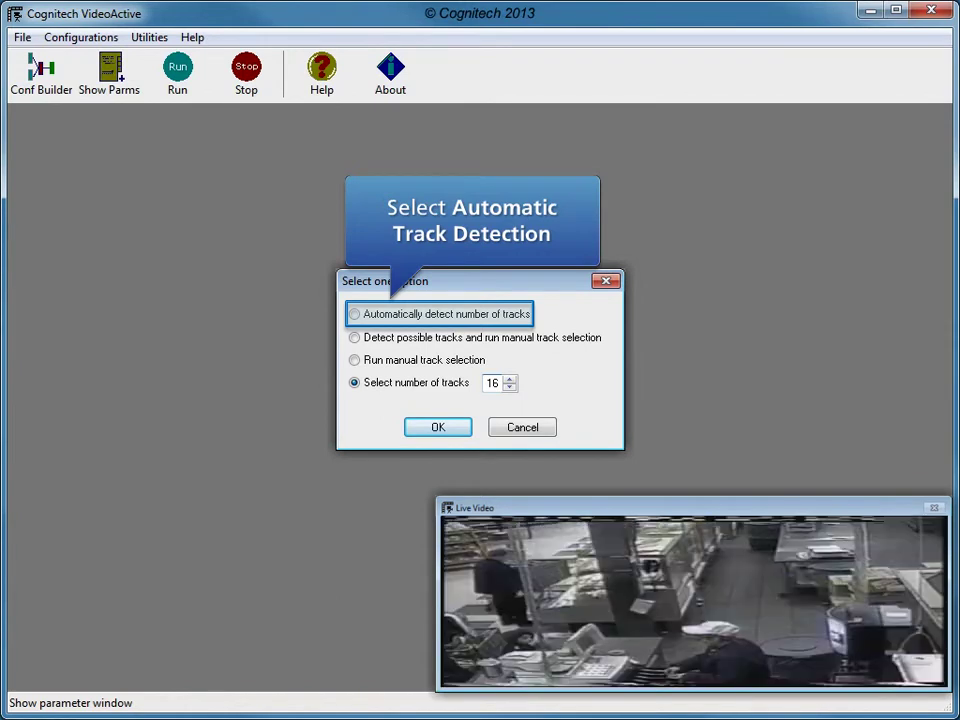
{"action": "left_click", "coordinate": [355, 314]}
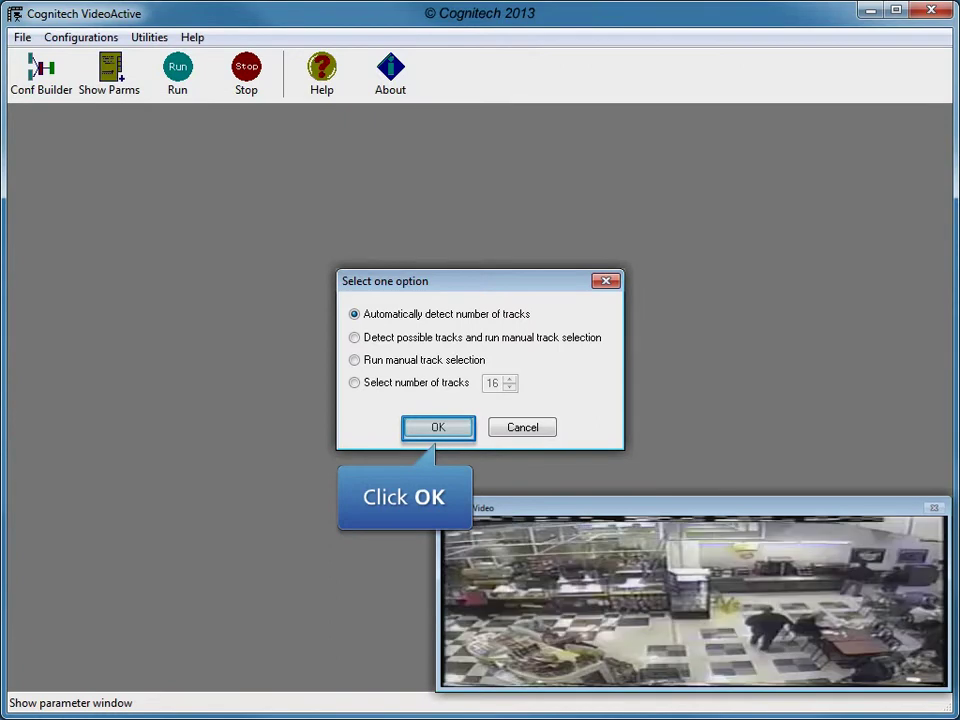
{"action": "key", "text": "Return"}
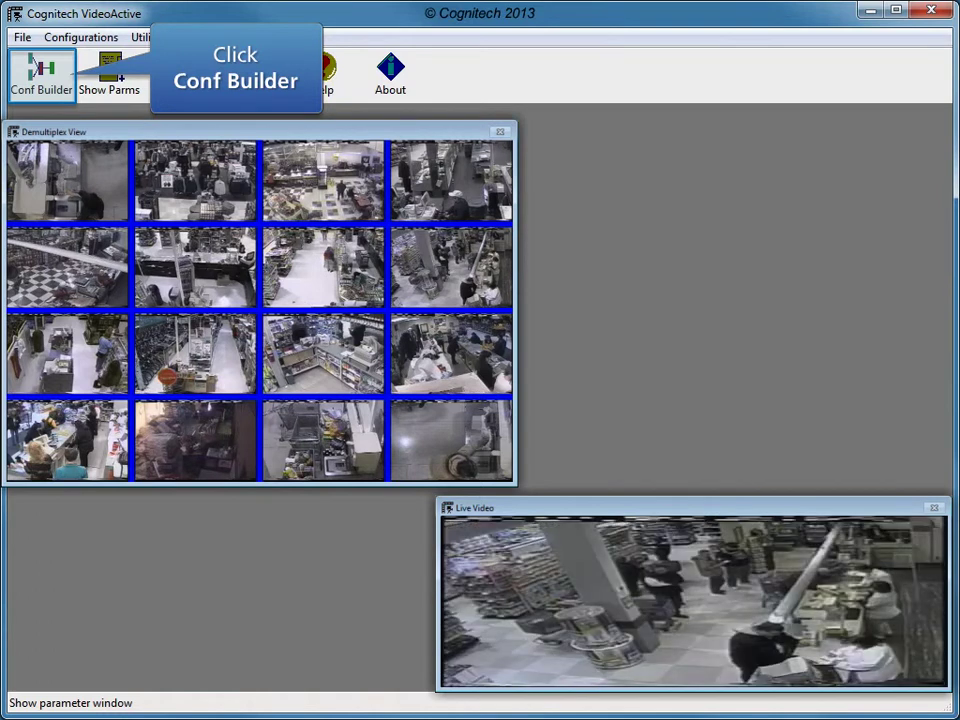
Open the configuration builder and select channels 2 through 16 along with channel 1 for the File Writer to capture
{"action": "left_click", "coordinate": [41, 75]}
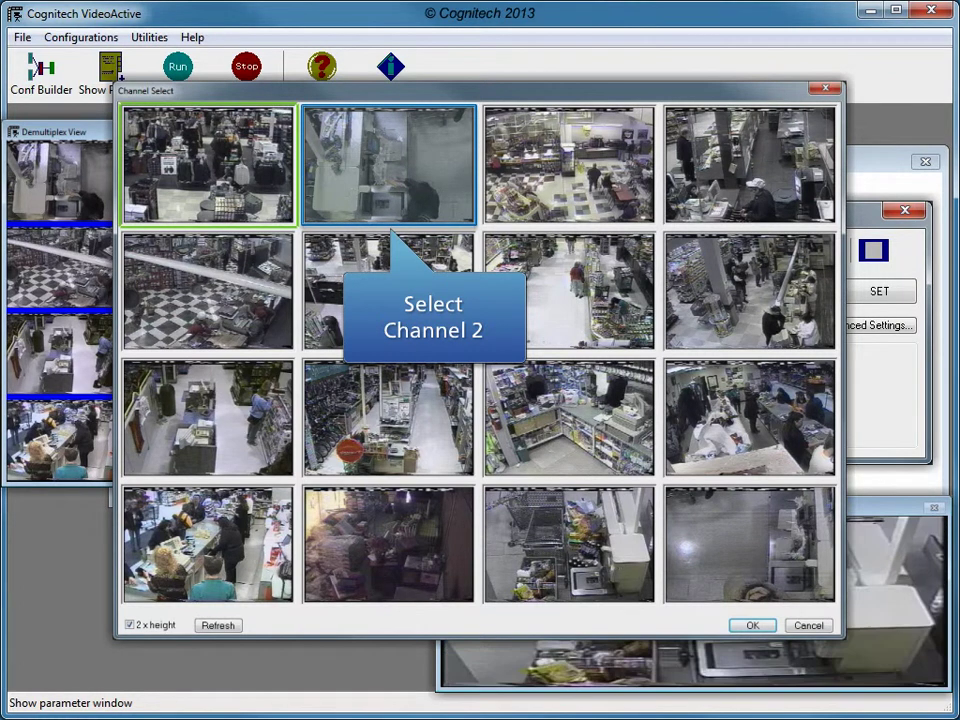
{"action": "left_click", "coordinate": [389, 165]}
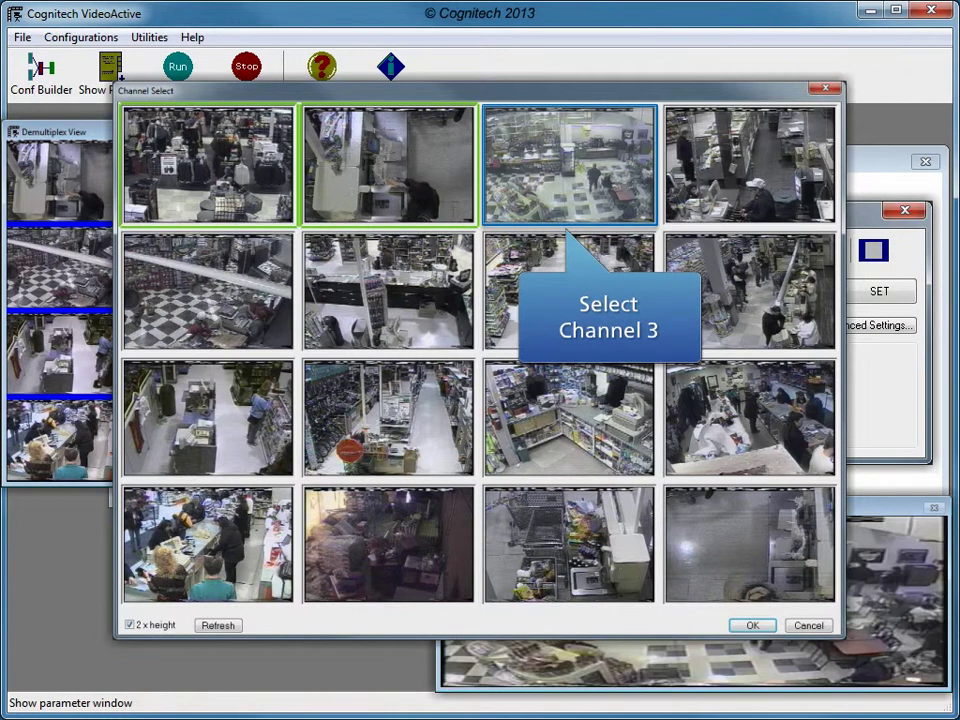
{"action": "left_click", "coordinate": [569, 165]}
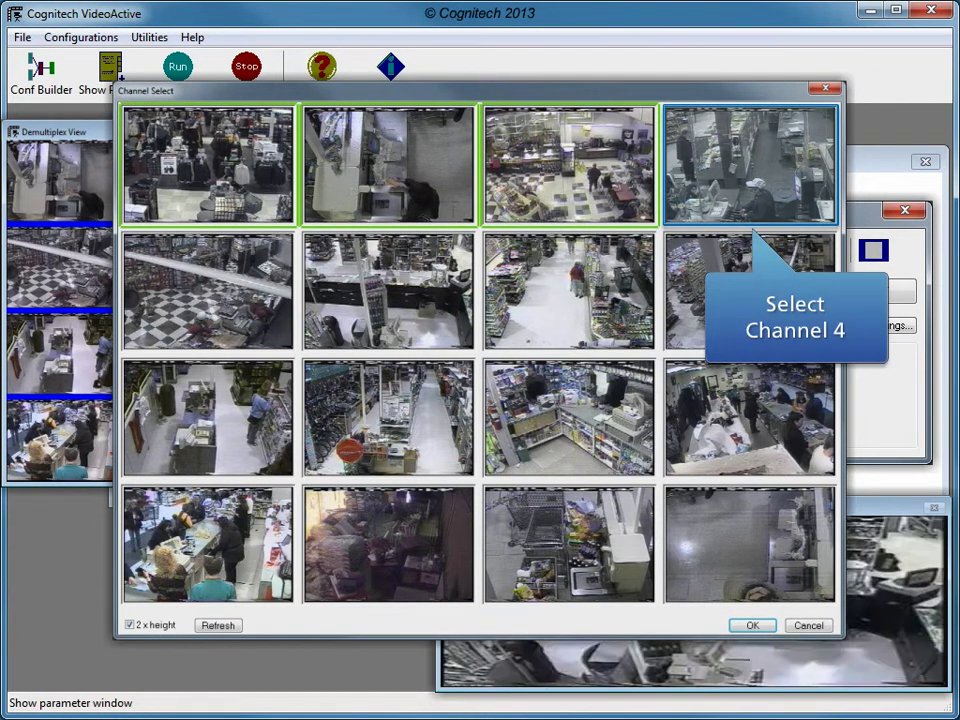
{"action": "left_click", "coordinate": [750, 165]}
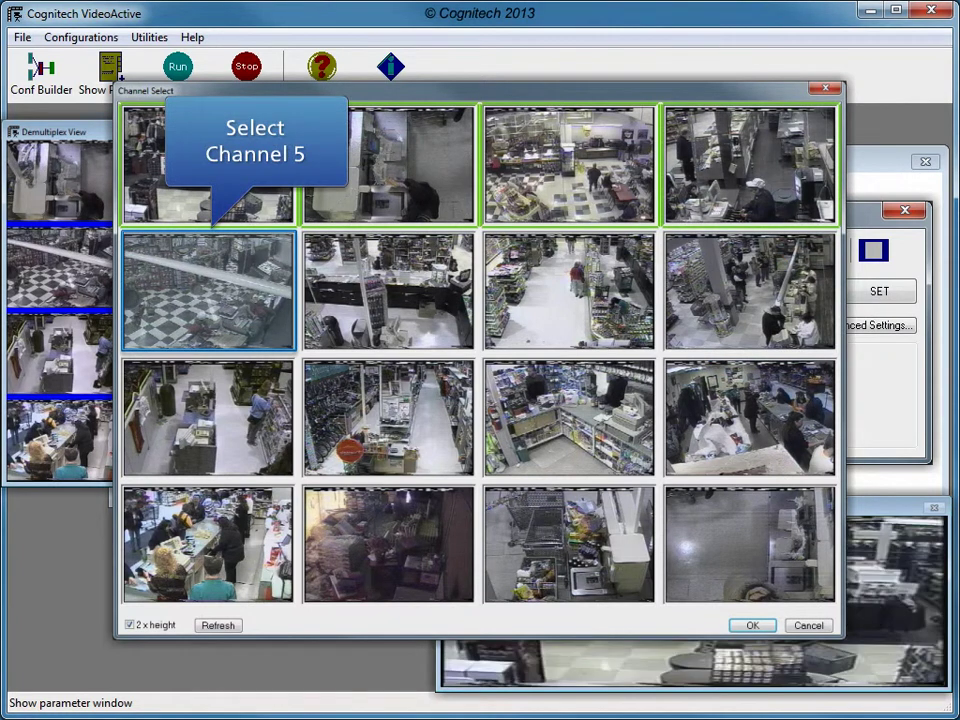
{"action": "left_click", "coordinate": [208, 291]}
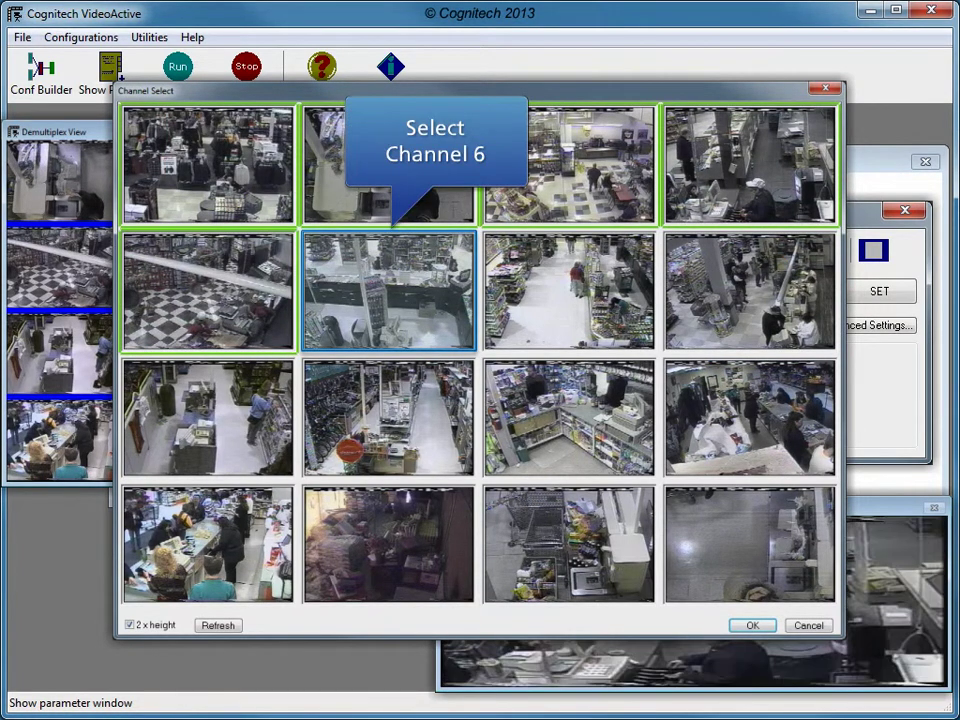
{"action": "left_click", "coordinate": [389, 291]}
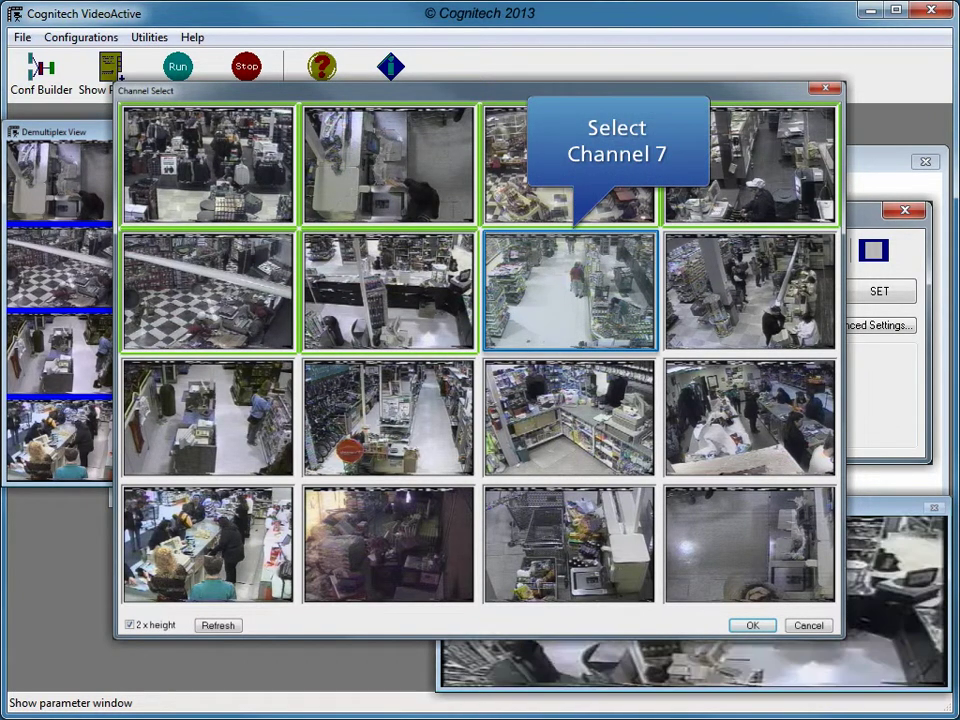
{"action": "left_click", "coordinate": [570, 291]}
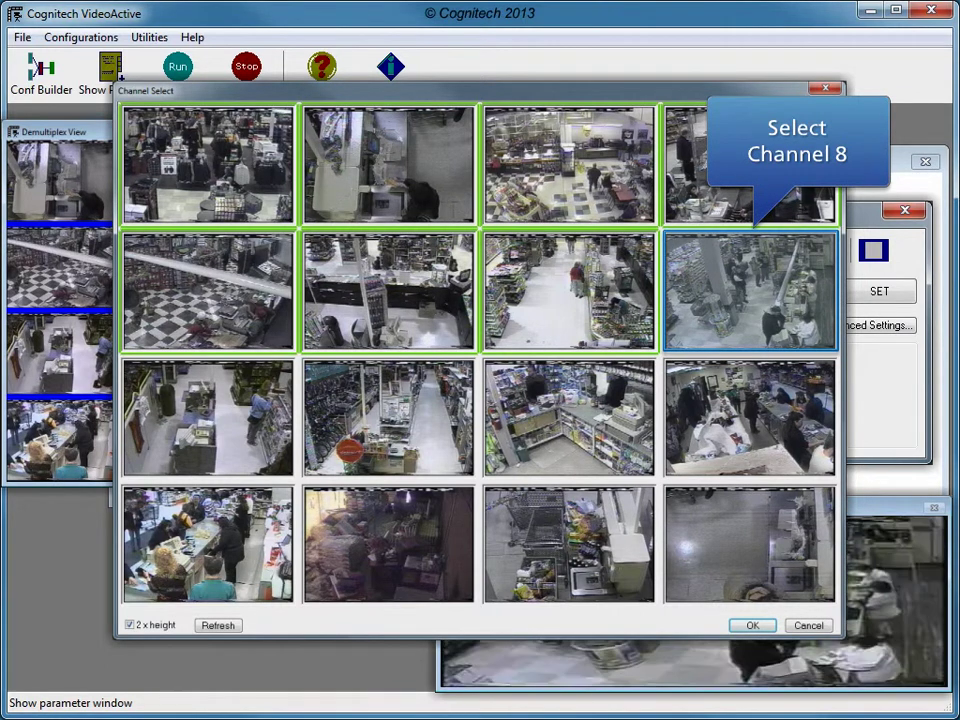
{"action": "left_click", "coordinate": [751, 291]}
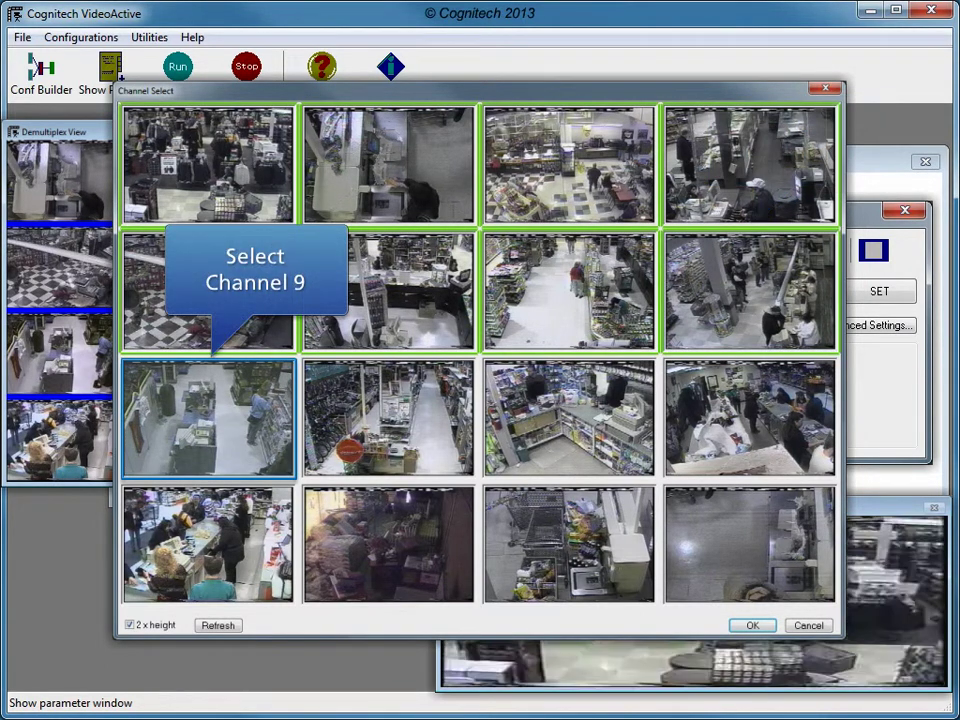
{"action": "left_click", "coordinate": [209, 418]}
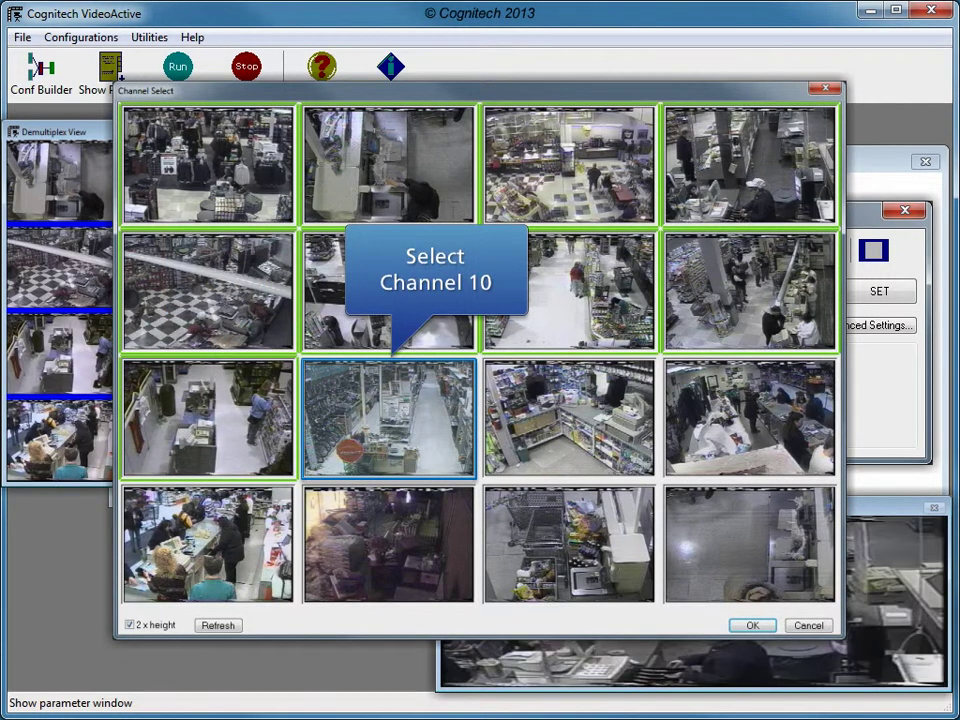
{"action": "left_click", "coordinate": [389, 418]}
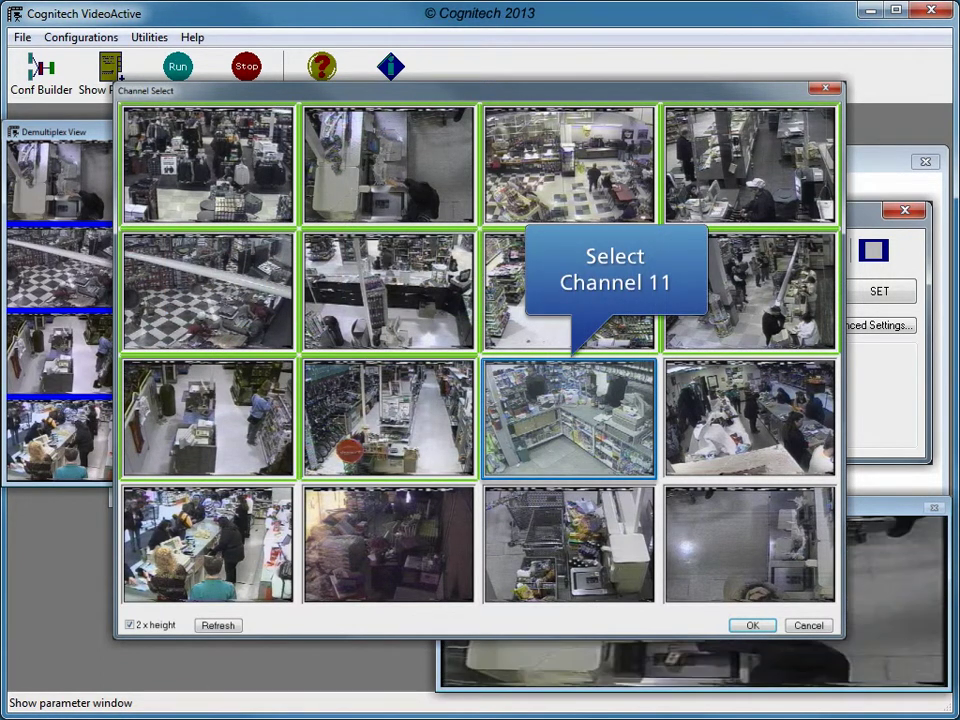
{"action": "left_click", "coordinate": [569, 418]}
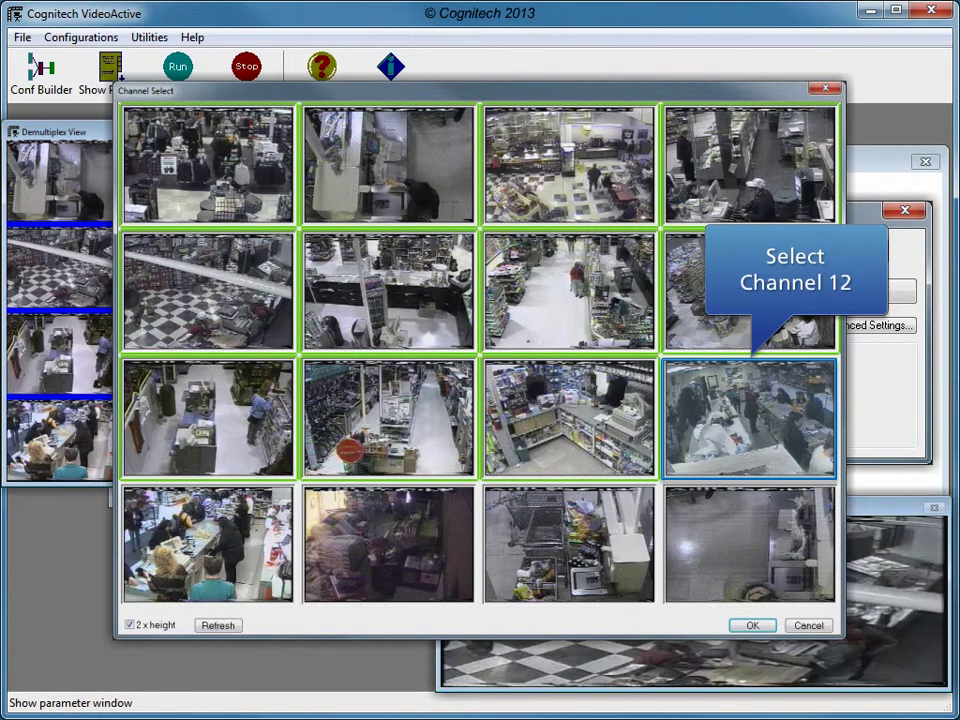
{"action": "left_click", "coordinate": [748, 418]}
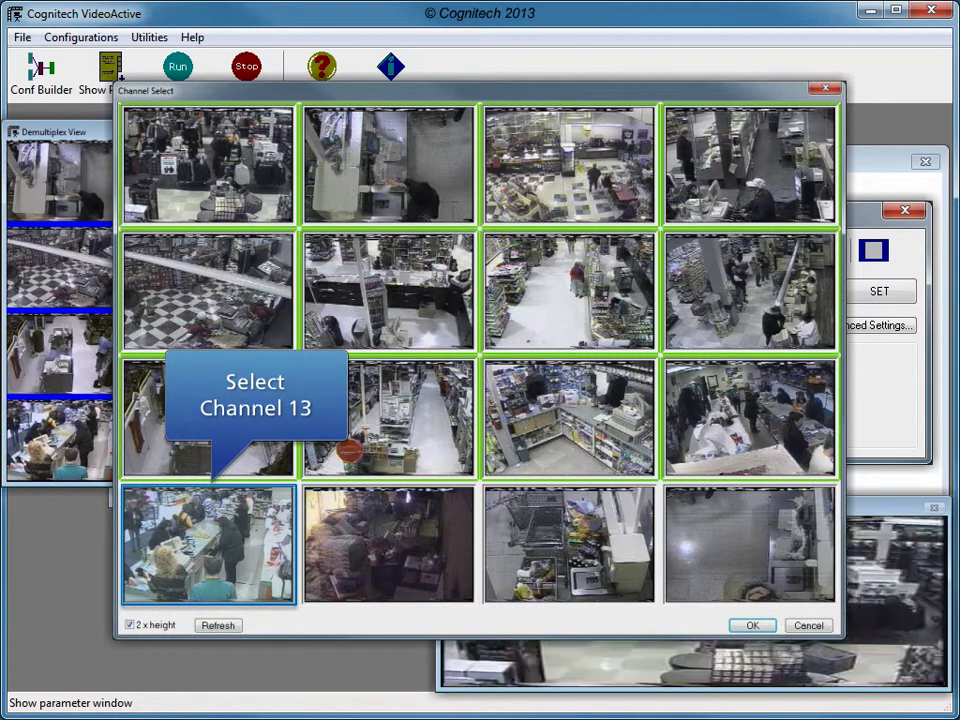
{"action": "left_click", "coordinate": [209, 545]}
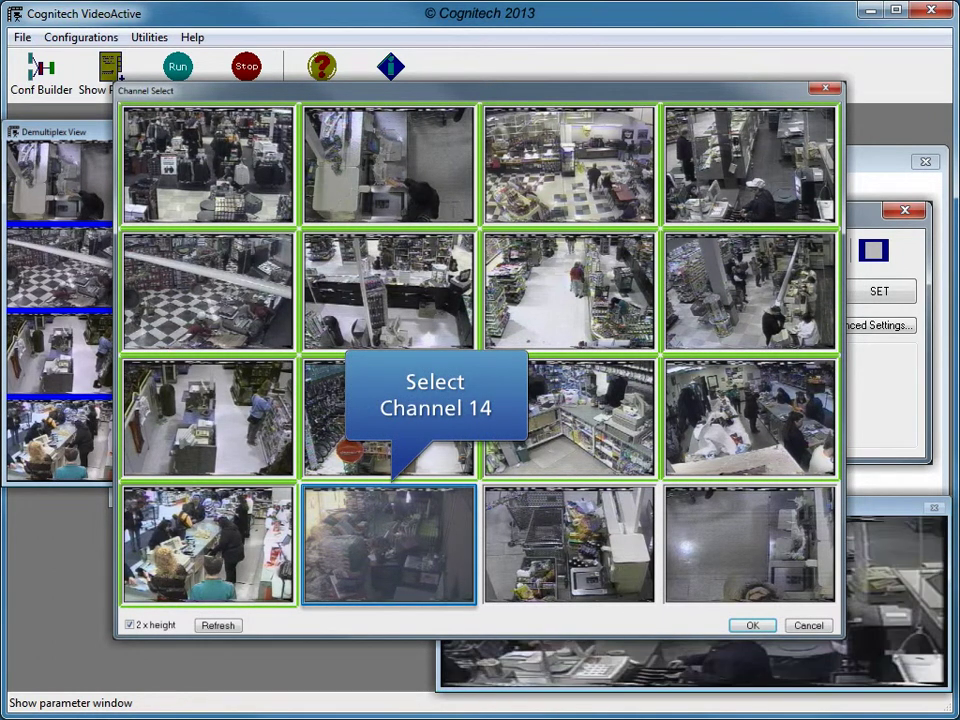
{"action": "left_click", "coordinate": [389, 545]}
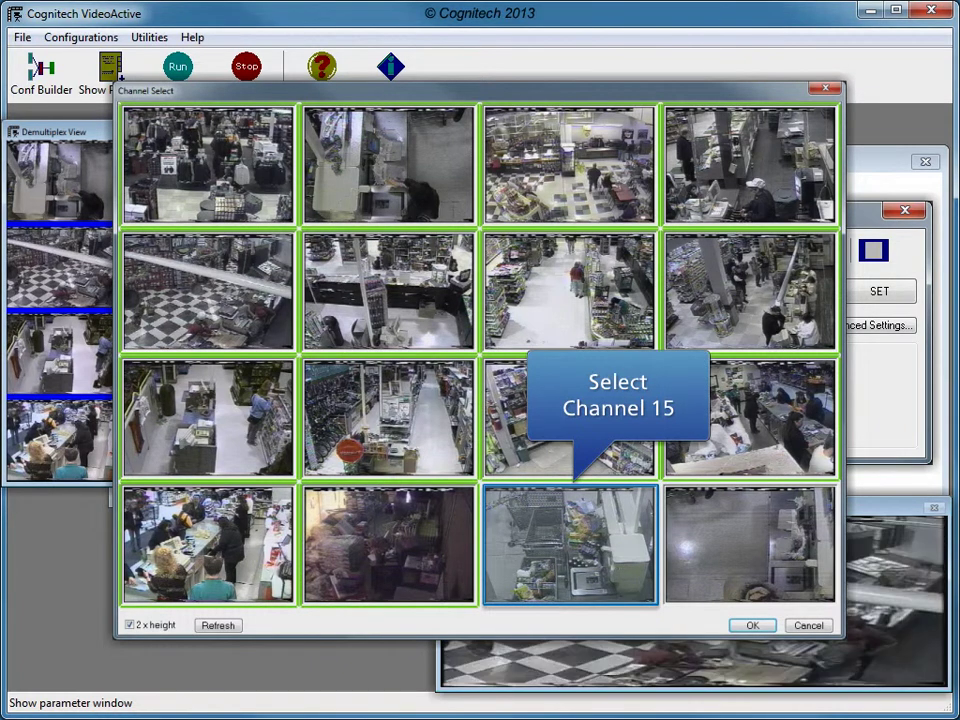
{"action": "left_click", "coordinate": [570, 545]}
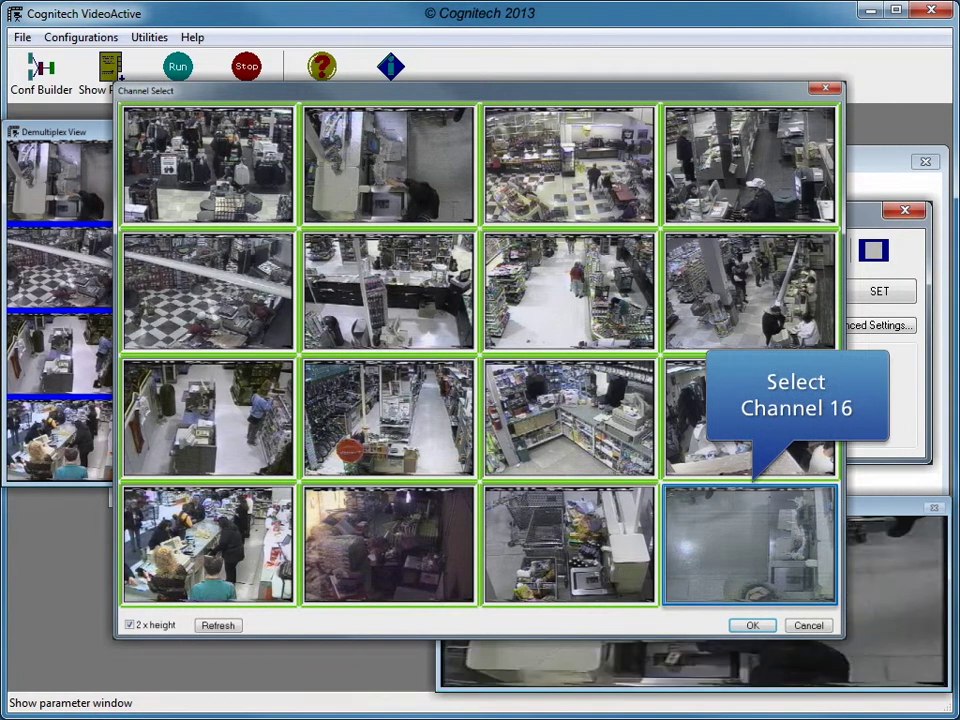
{"action": "left_click", "coordinate": [750, 545]}
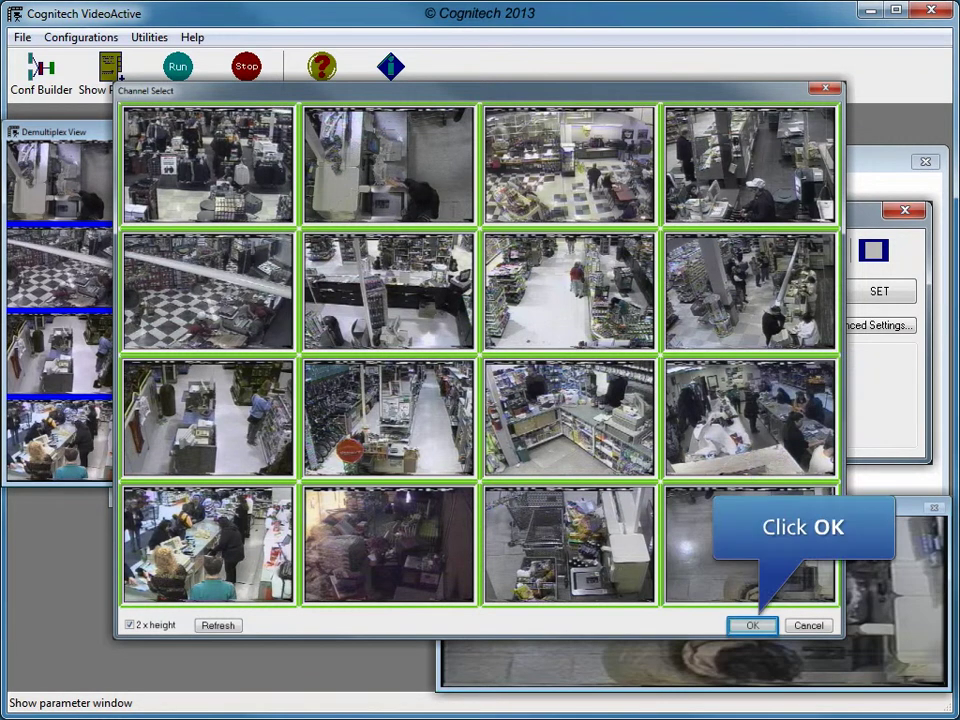
{"action": "left_click", "coordinate": [752, 625]}
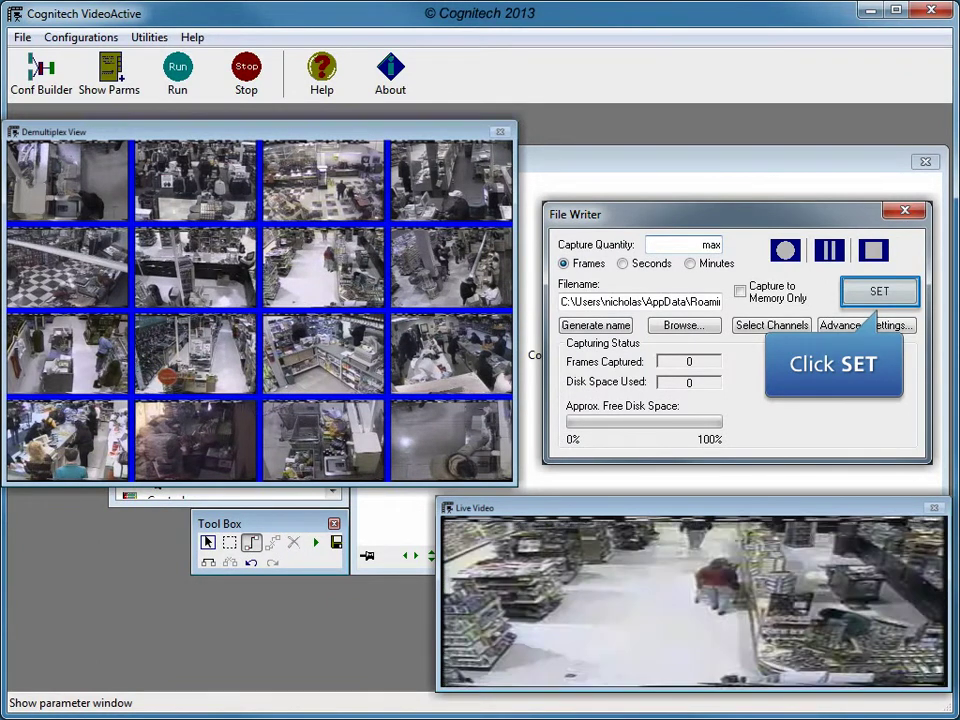
Apply the File Writer capture settings and start recording the selected channels
{"action": "left_click", "coordinate": [879, 292]}
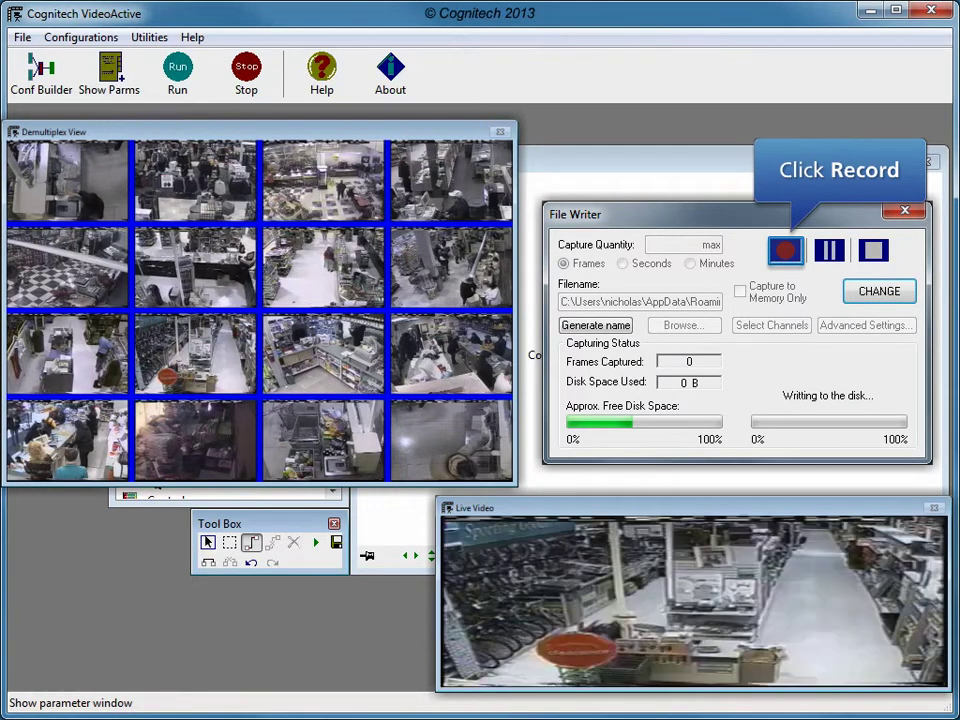
{"action": "left_click", "coordinate": [786, 251]}
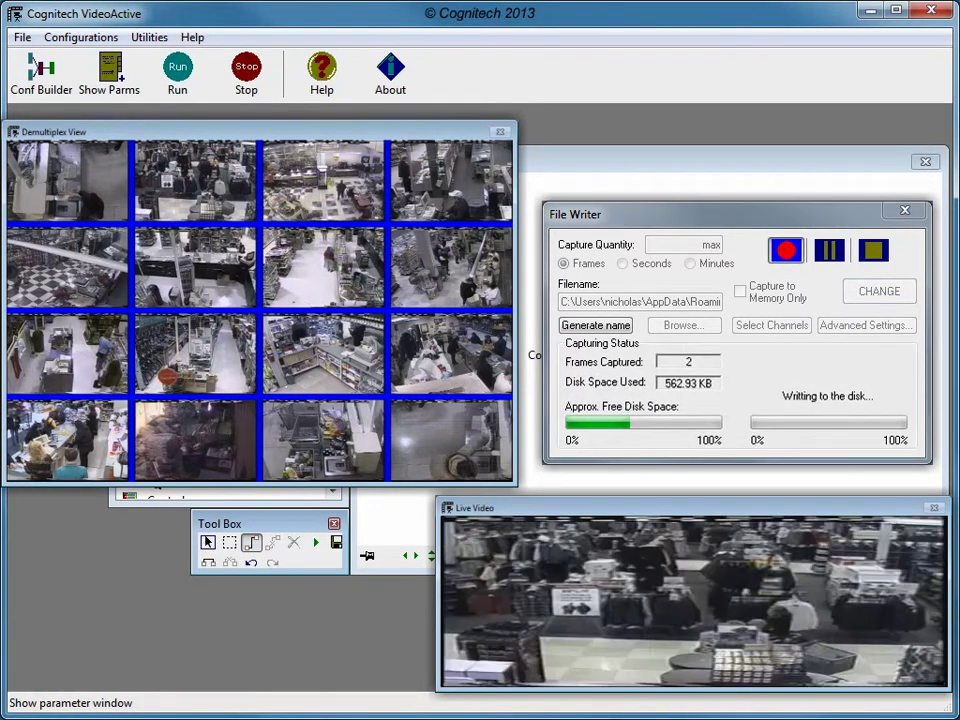
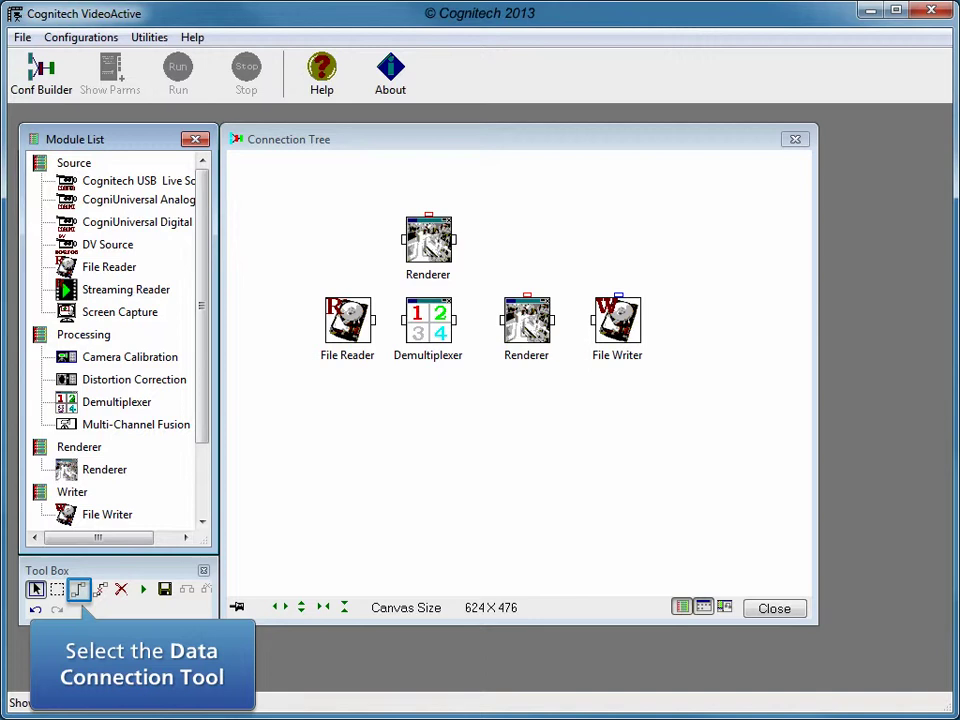
Connect File Reader, Demultiplexer, Renderer and File Writer in series with data connections, and link the File Reader to the upper Renderer
{"action": "left_click", "coordinate": [79, 590]}
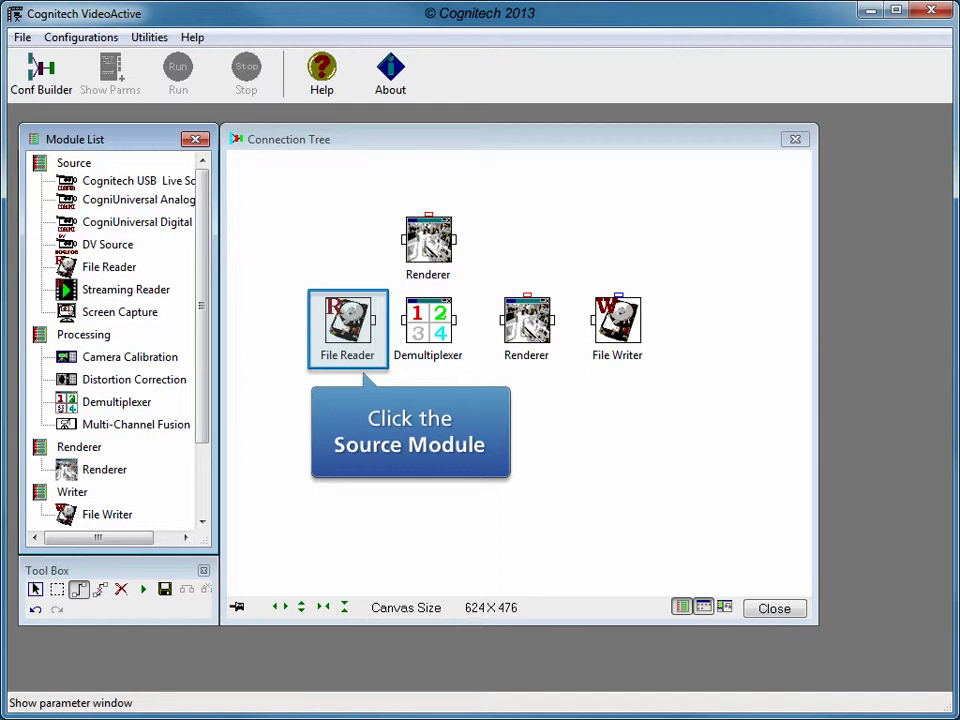
{"action": "left_click", "coordinate": [428, 325]}
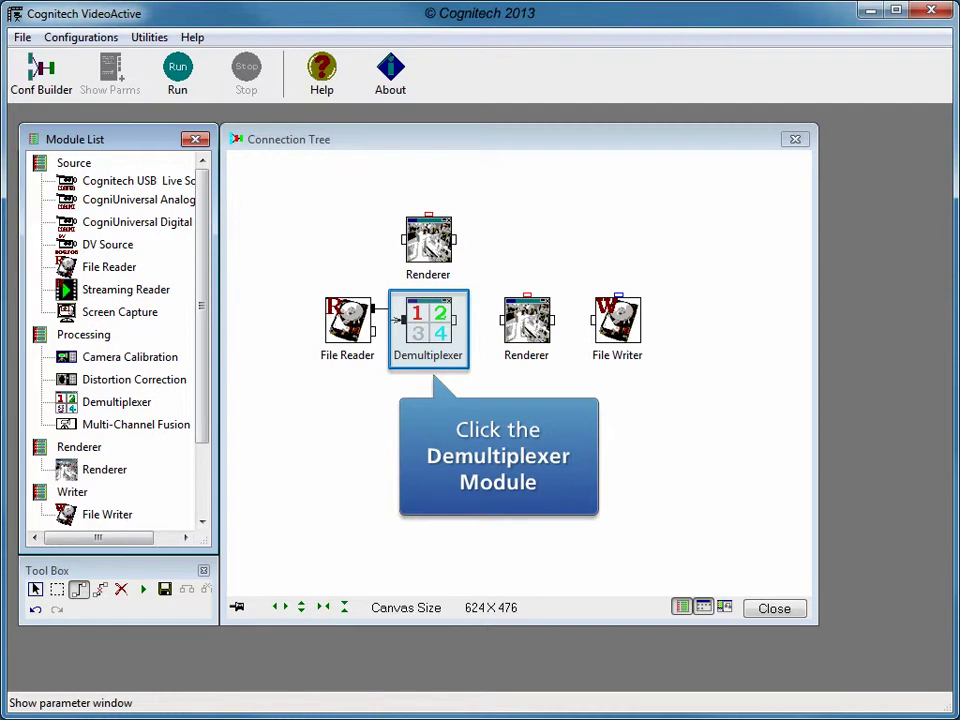
{"action": "left_click", "coordinate": [526, 322]}
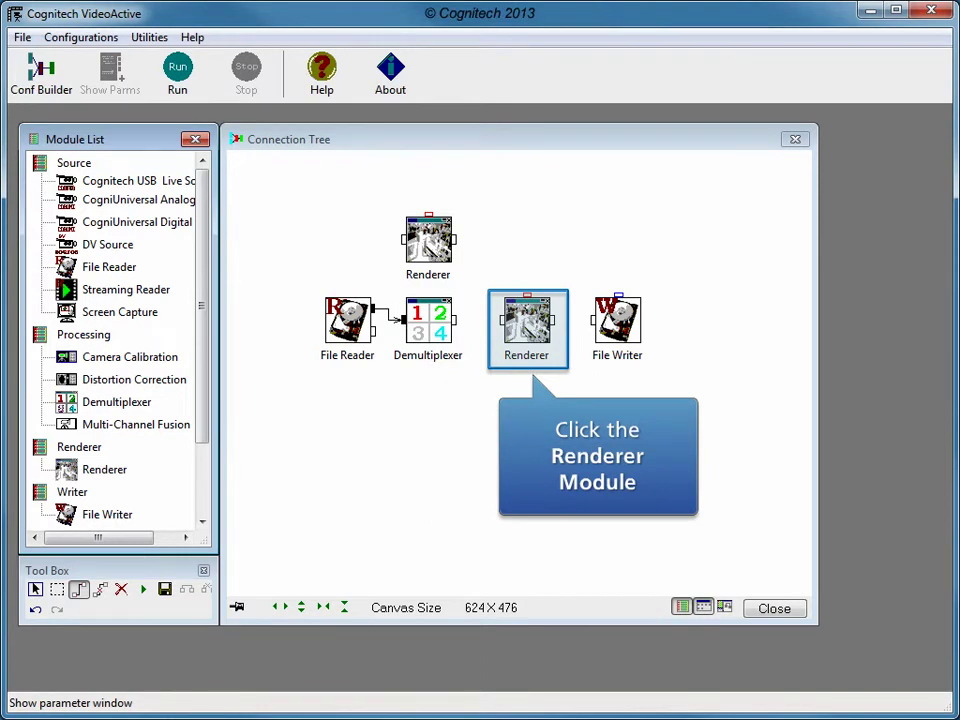
{"action": "left_click", "coordinate": [527, 322]}
{"action": "left_click", "coordinate": [617, 325]}
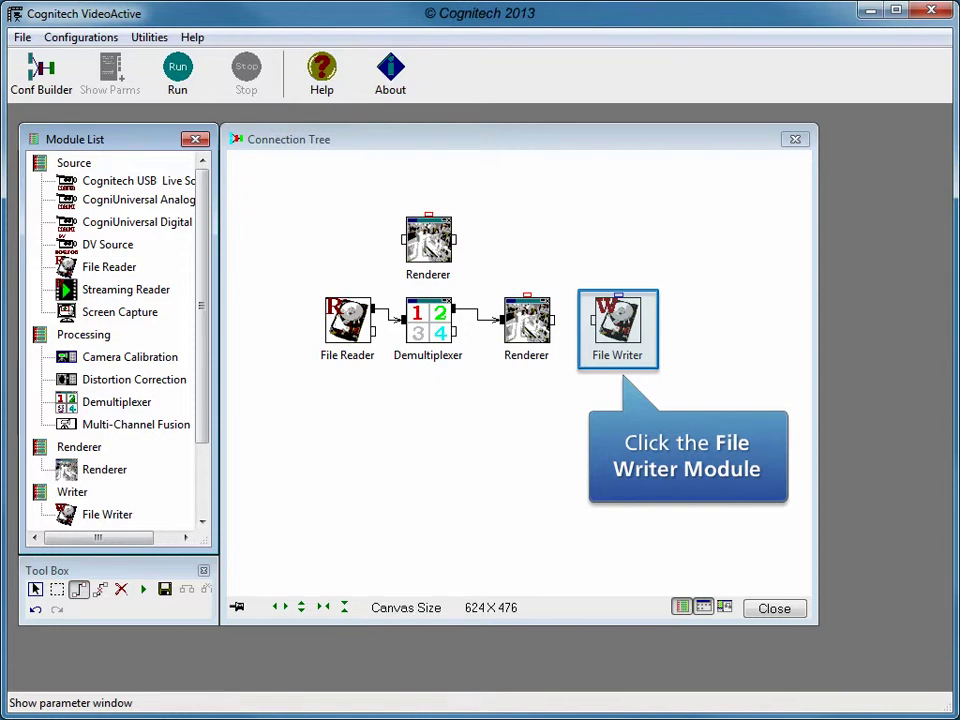
{"action": "left_click", "coordinate": [617, 325]}
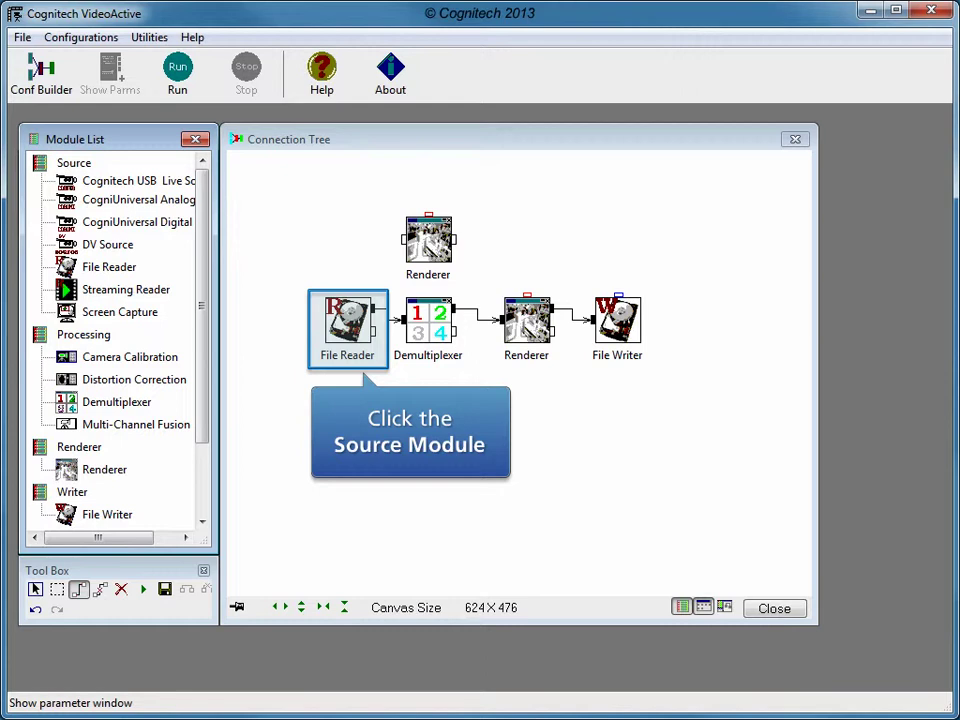
{"action": "left_click", "coordinate": [428, 245]}
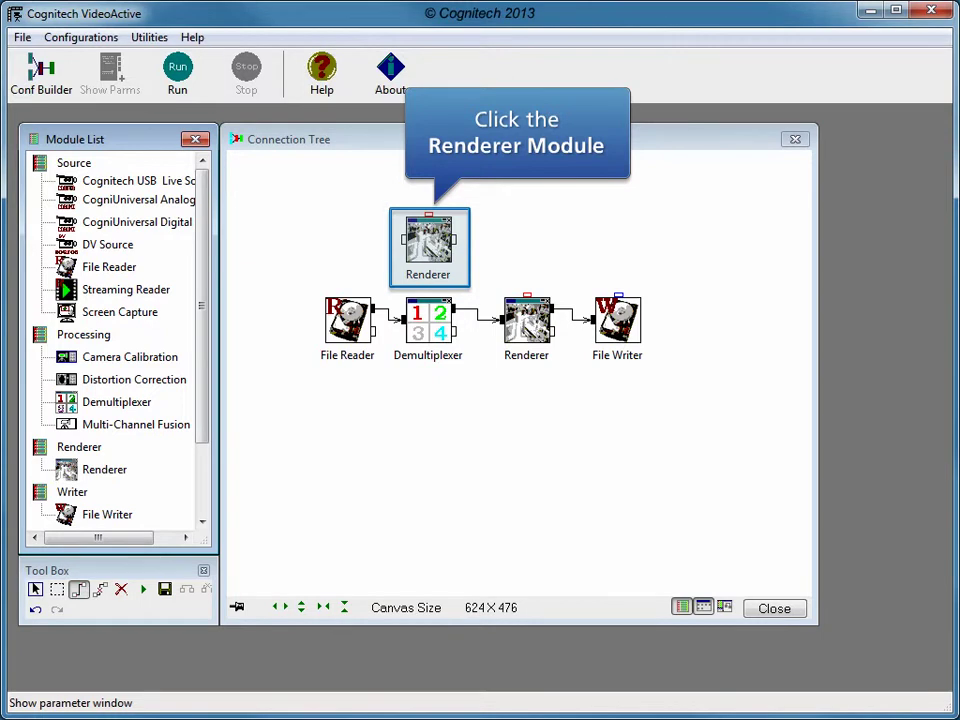
{"action": "left_click", "coordinate": [428, 245]}
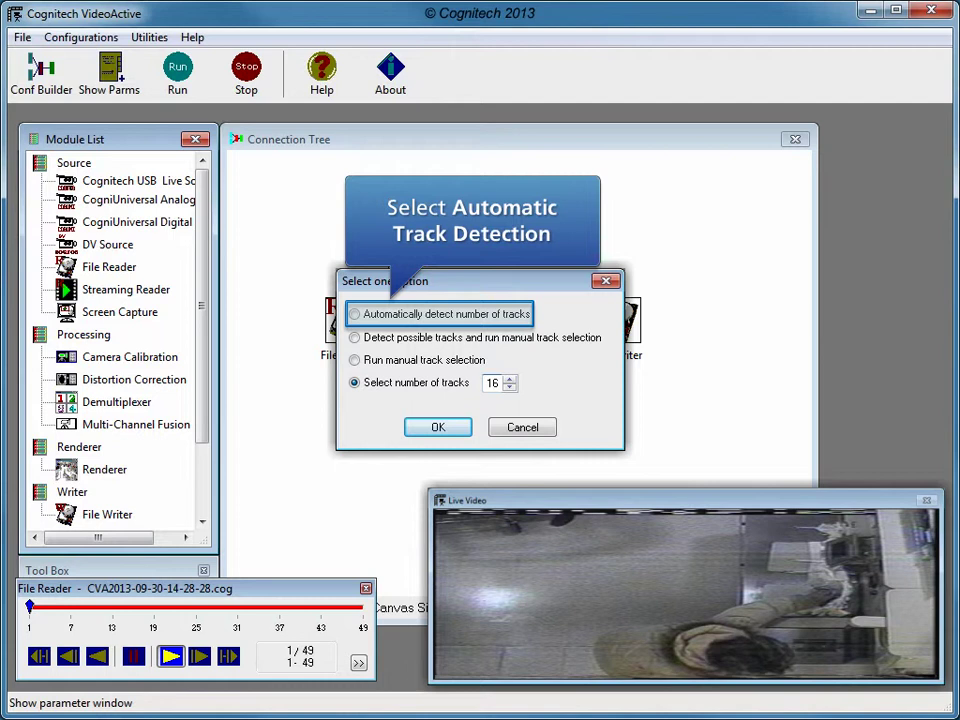
Choose automatic detection of the number of tracks for the file being demultiplexed
{"action": "left_click", "coordinate": [355, 314]}
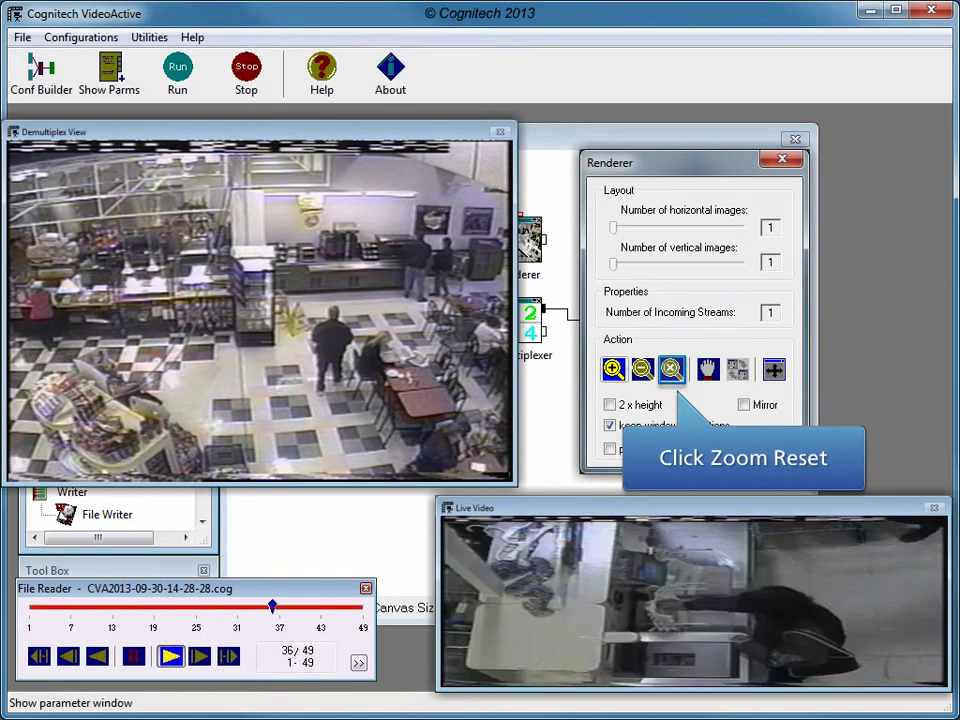
Reset the zoom of the Demultiplex View to the full camera grid and close the Renderer settings
{"action": "left_click", "coordinate": [671, 369]}
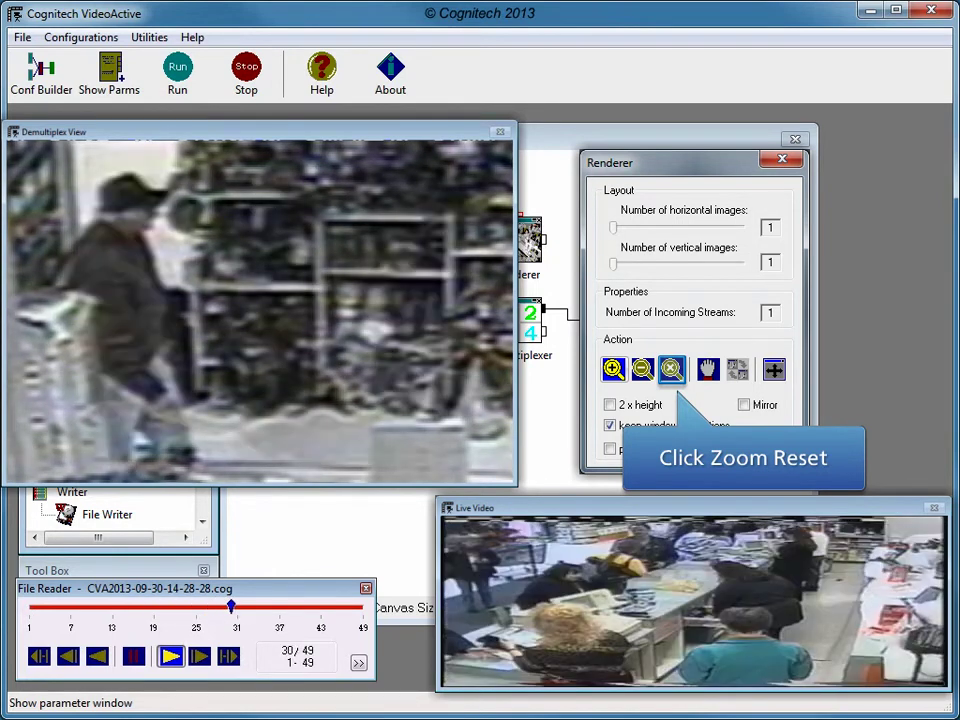
{"action": "left_click", "coordinate": [671, 369]}
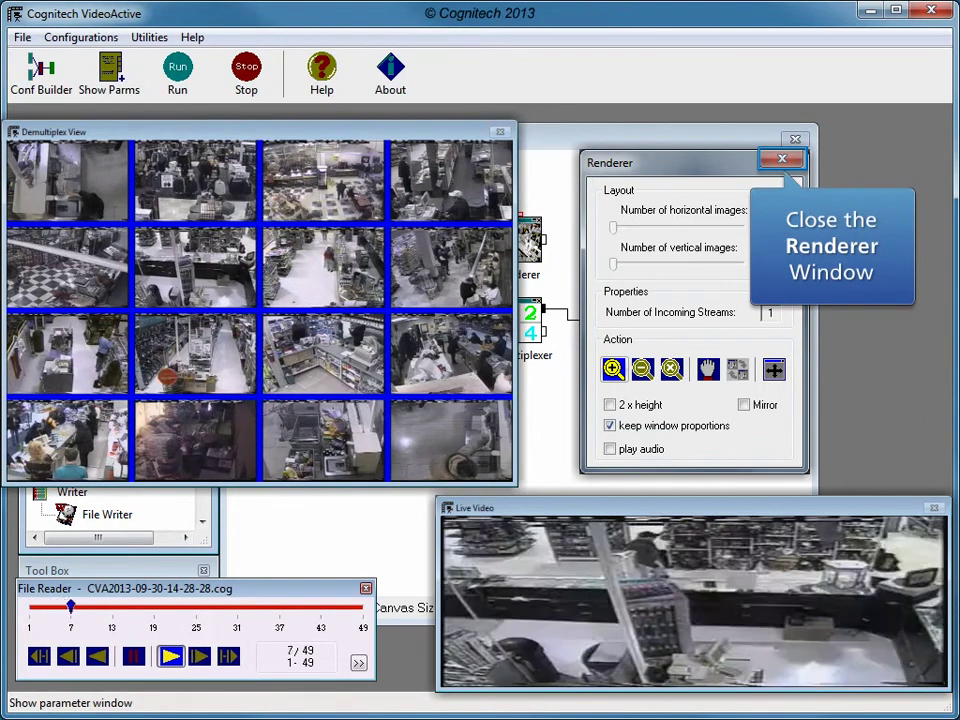
{"action": "left_click", "coordinate": [782, 158]}
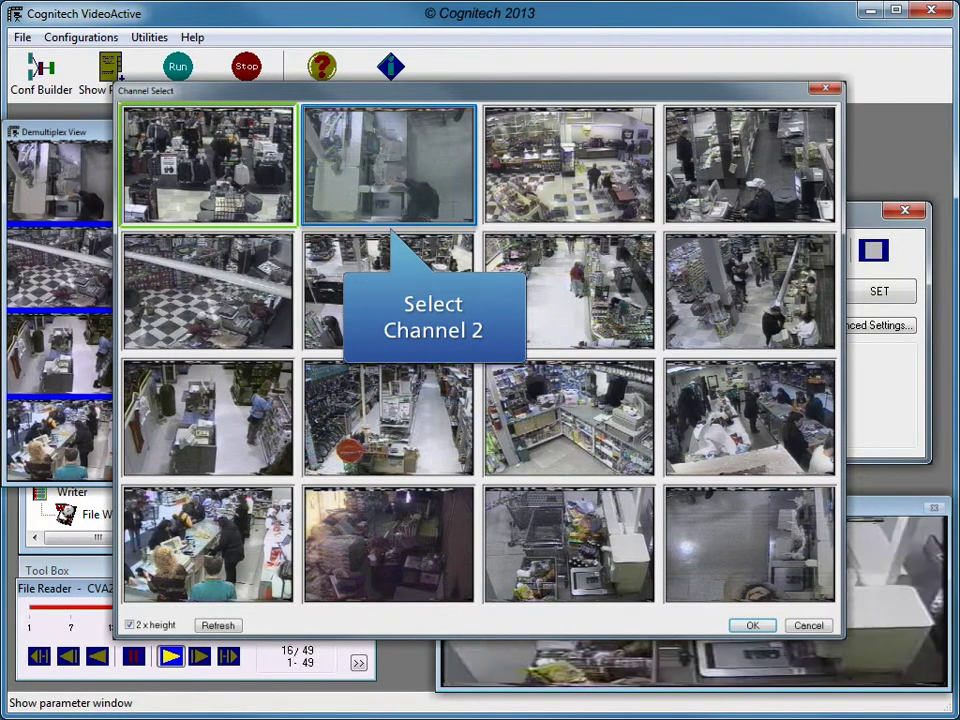
{"action": "left_click", "coordinate": [389, 165]}
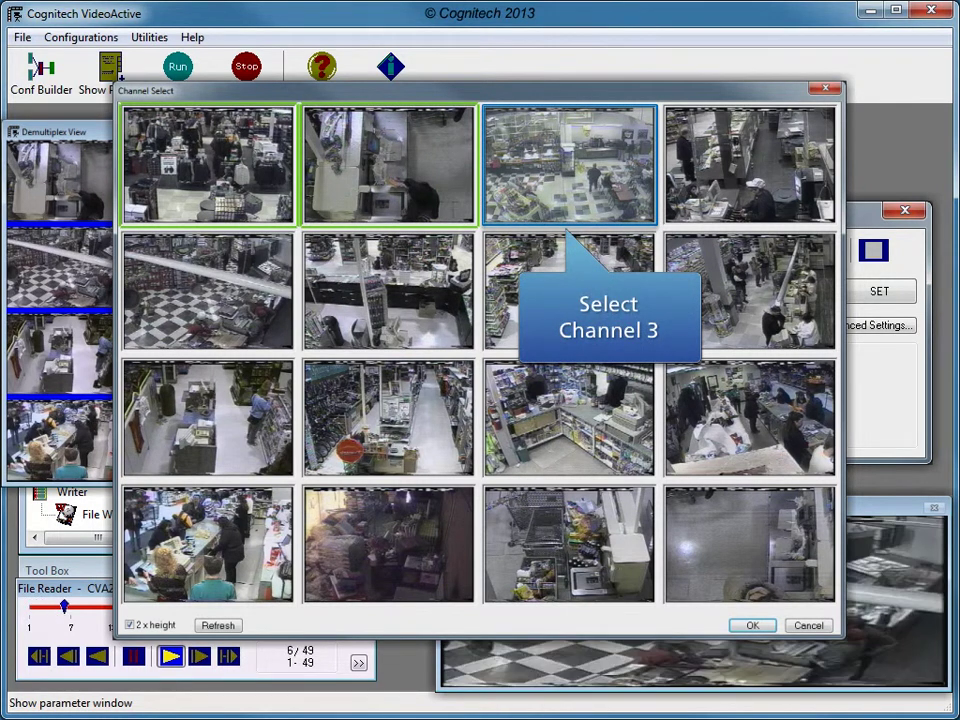
{"action": "left_click", "coordinate": [569, 165]}
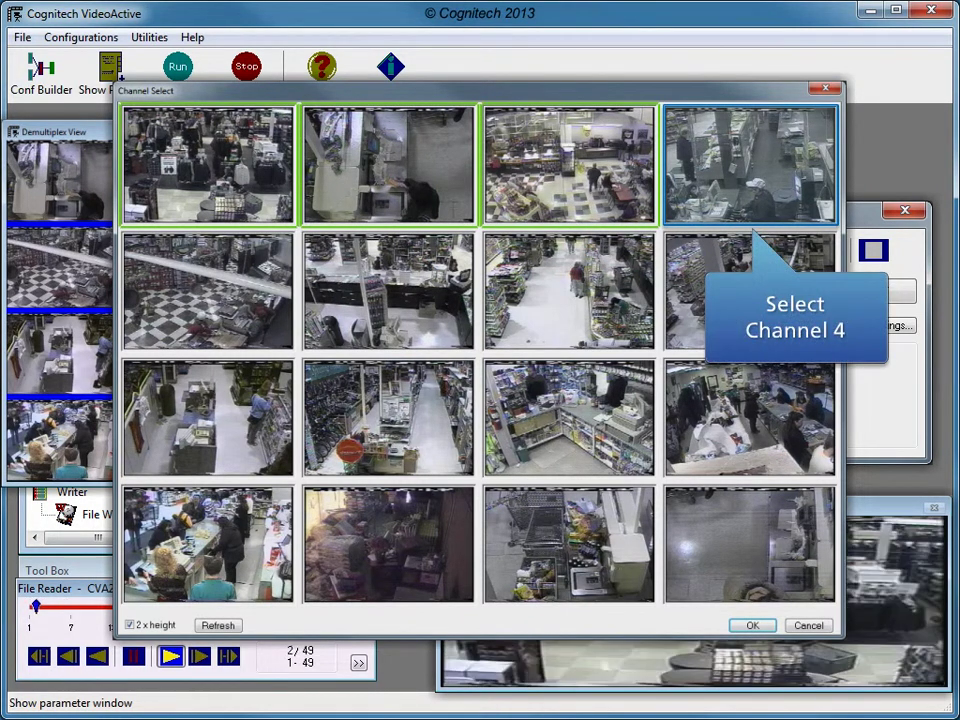
{"action": "left_click", "coordinate": [749, 164]}
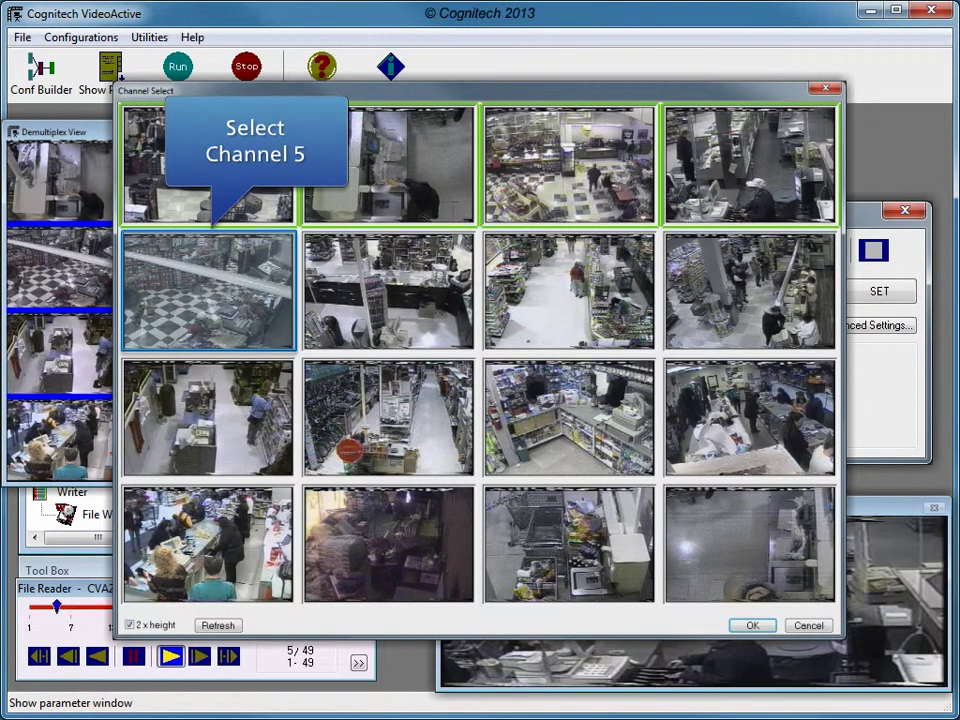
{"action": "left_click", "coordinate": [209, 291]}
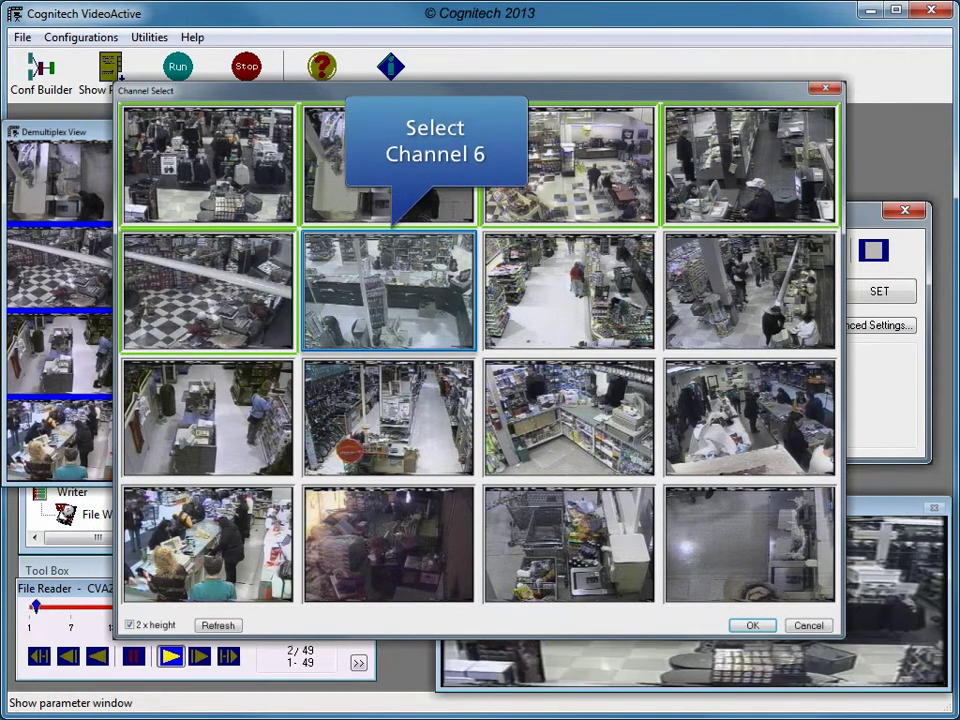
{"action": "left_click", "coordinate": [389, 291]}
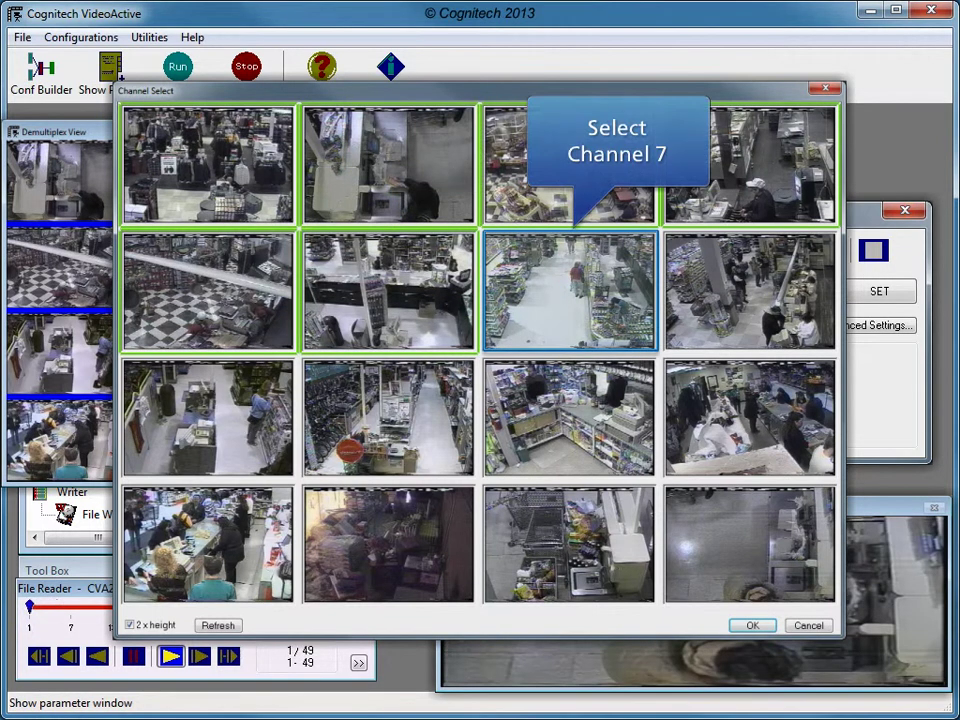
{"action": "left_click", "coordinate": [570, 291]}
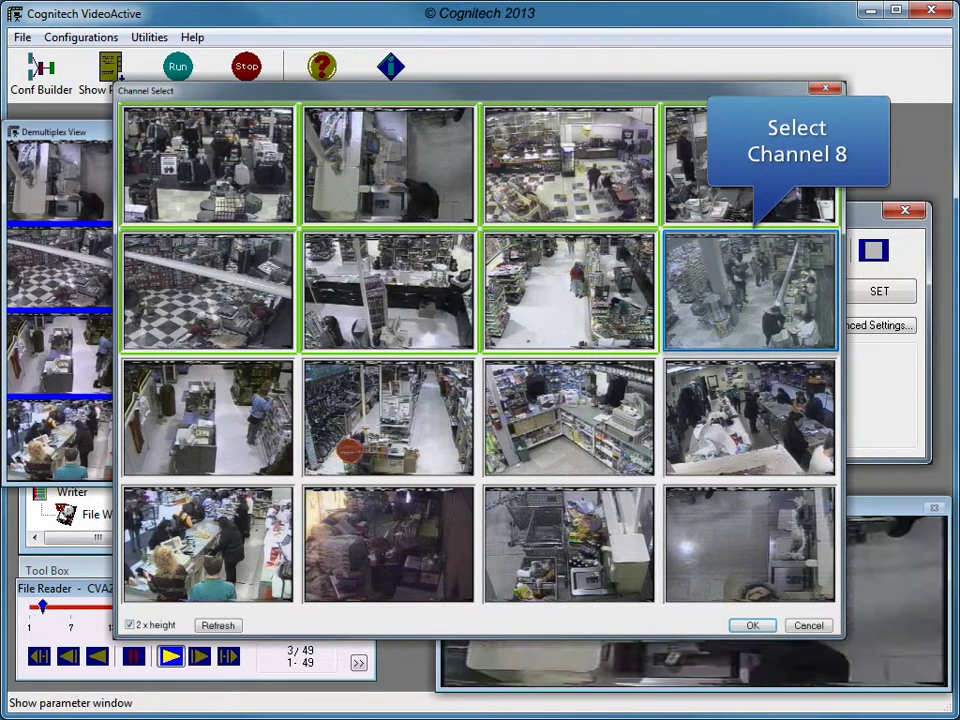
{"action": "left_click", "coordinate": [750, 291]}
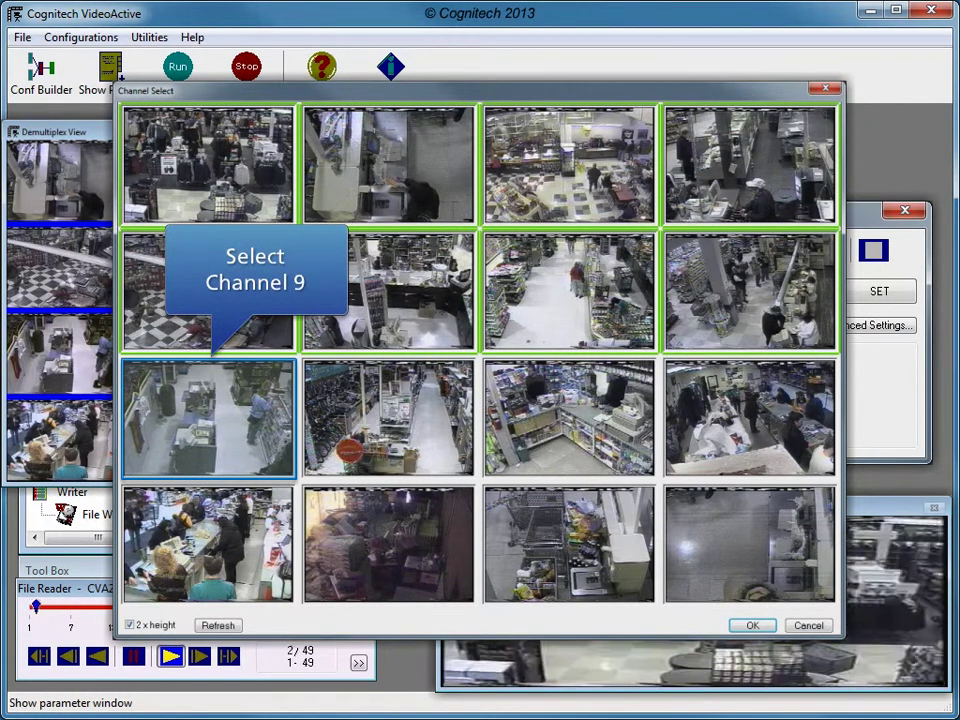
{"action": "left_click", "coordinate": [209, 418]}
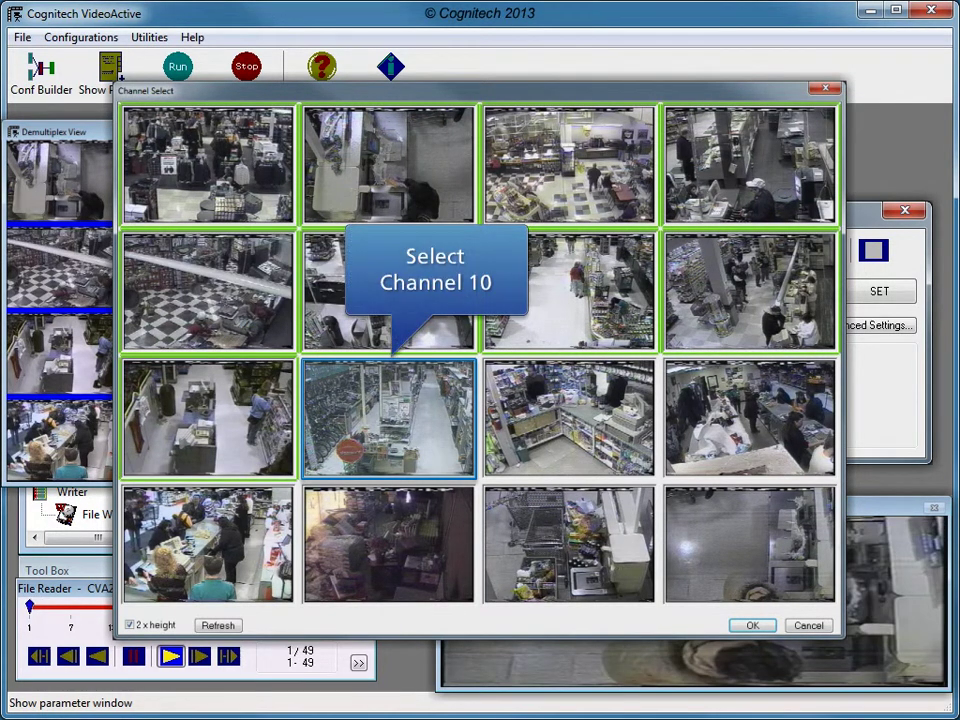
{"action": "left_click", "coordinate": [389, 418]}
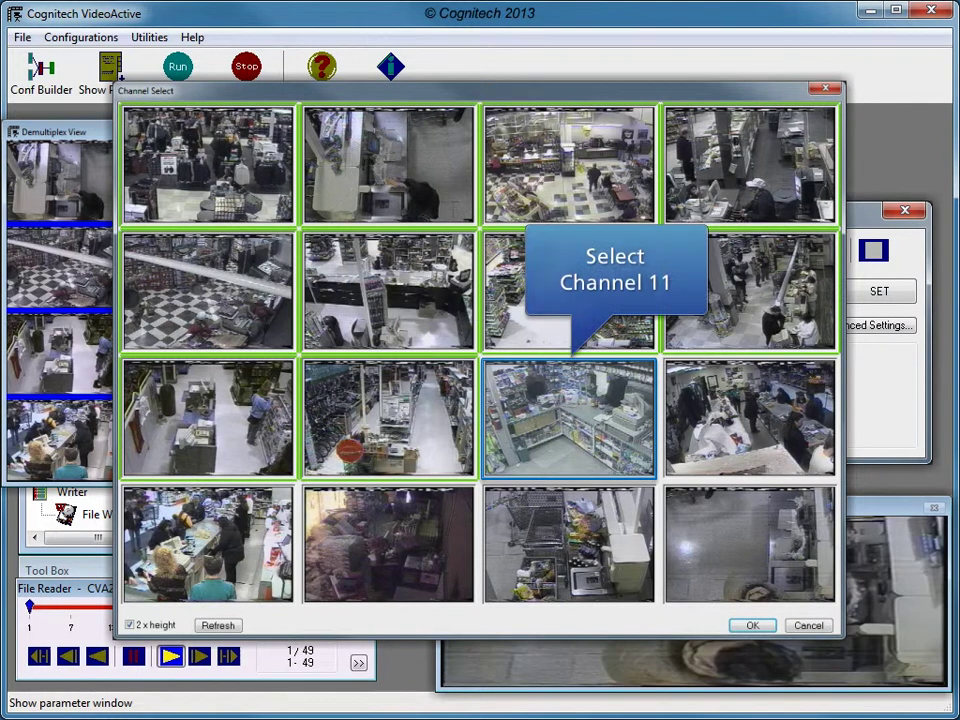
{"action": "left_click", "coordinate": [569, 418]}
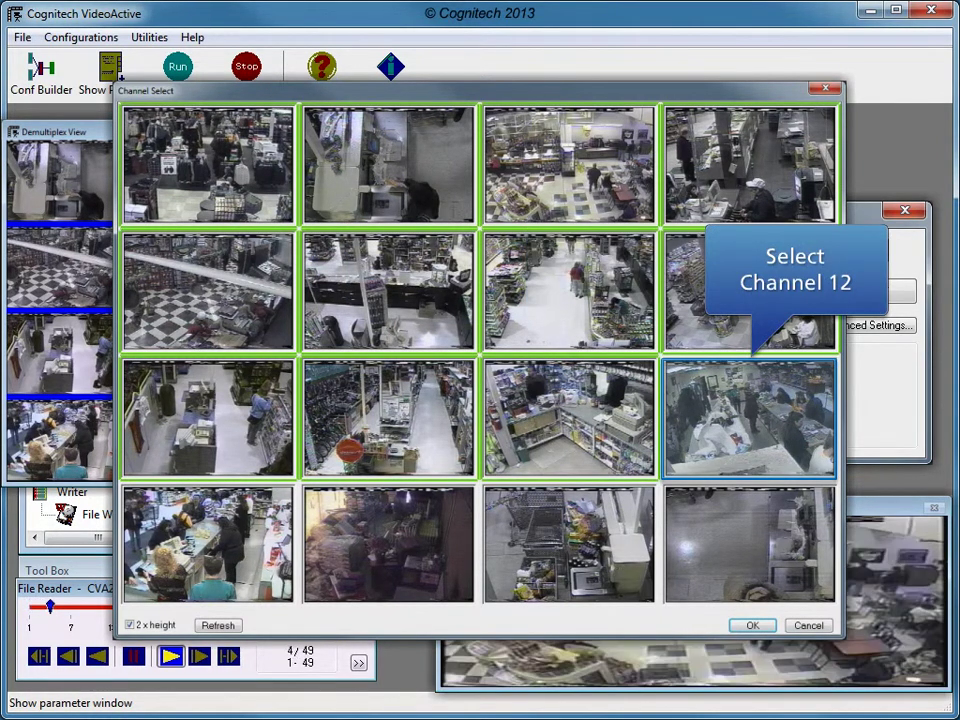
{"action": "left_click", "coordinate": [750, 418]}
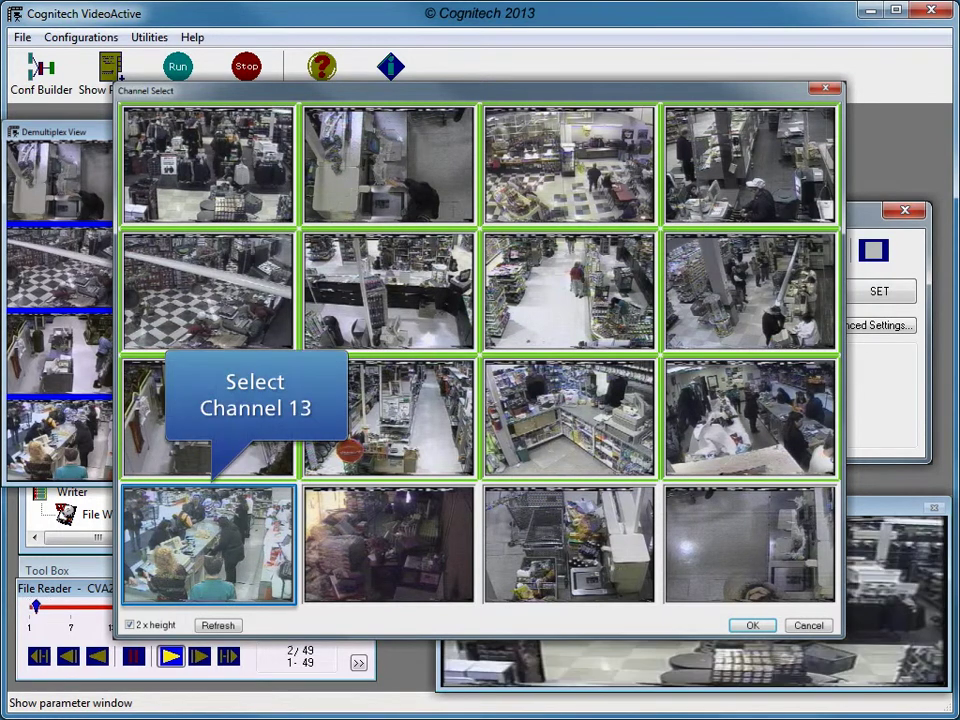
{"action": "left_click", "coordinate": [209, 545]}
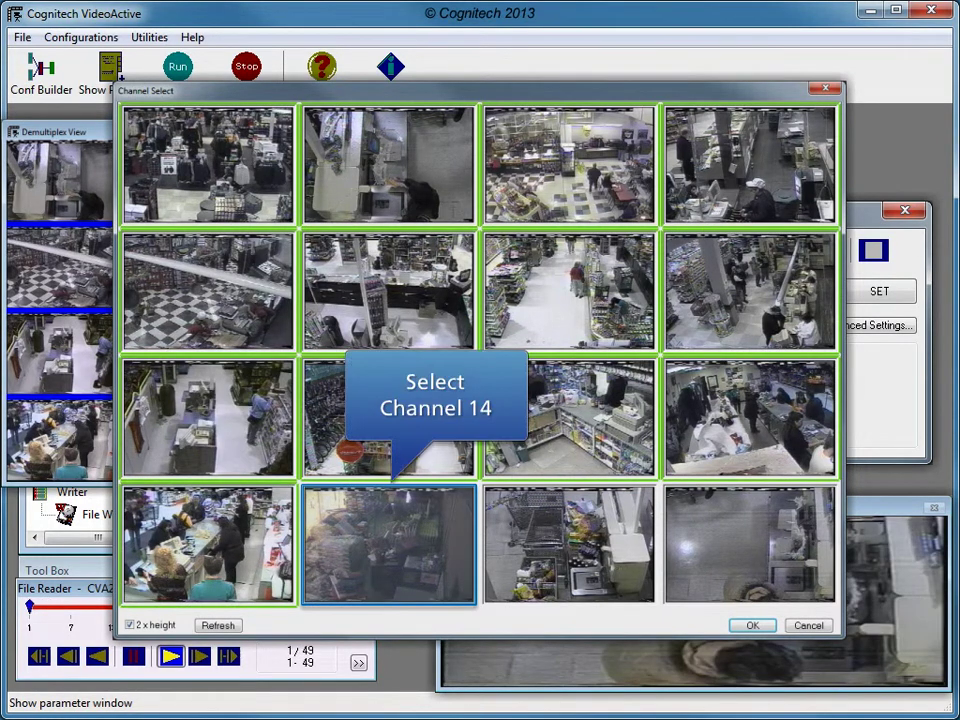
{"action": "left_click", "coordinate": [389, 545]}
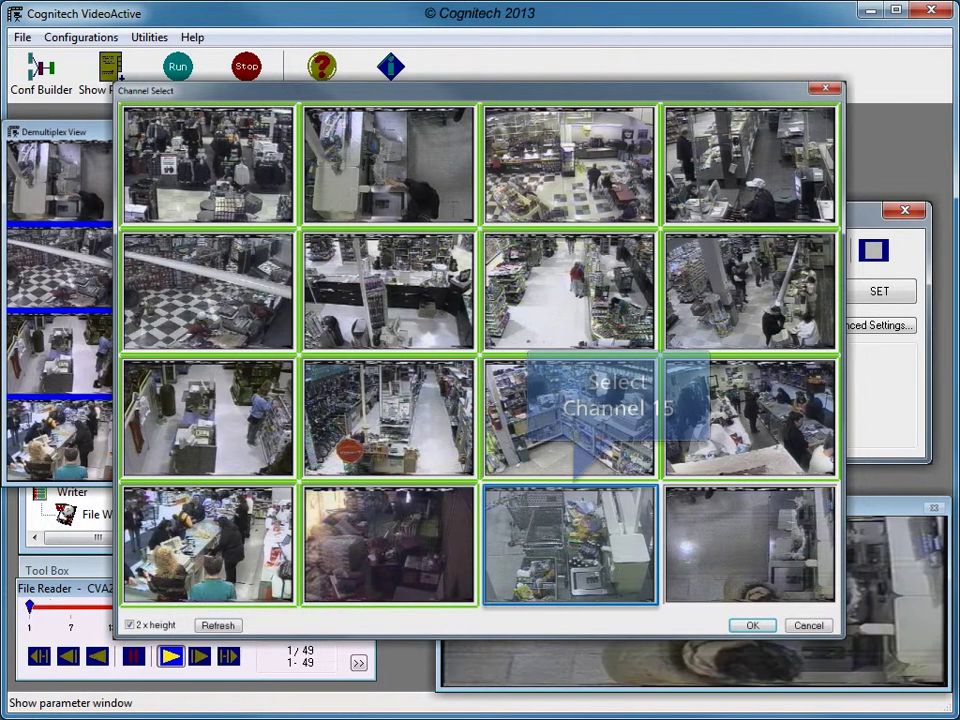
{"action": "left_click", "coordinate": [570, 545]}
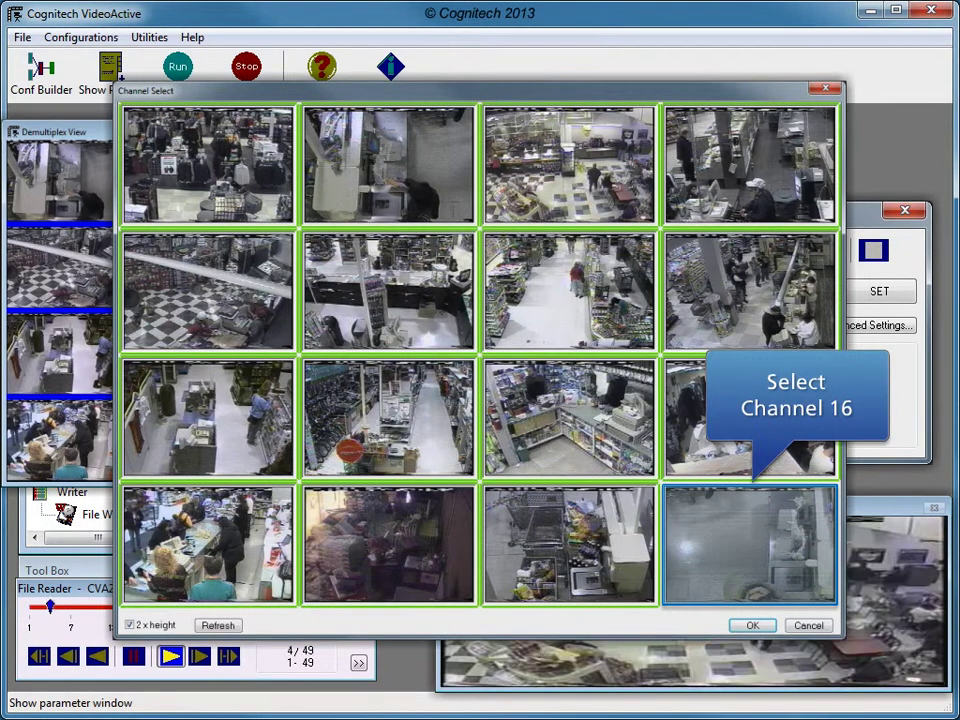
{"action": "left_click", "coordinate": [750, 545]}
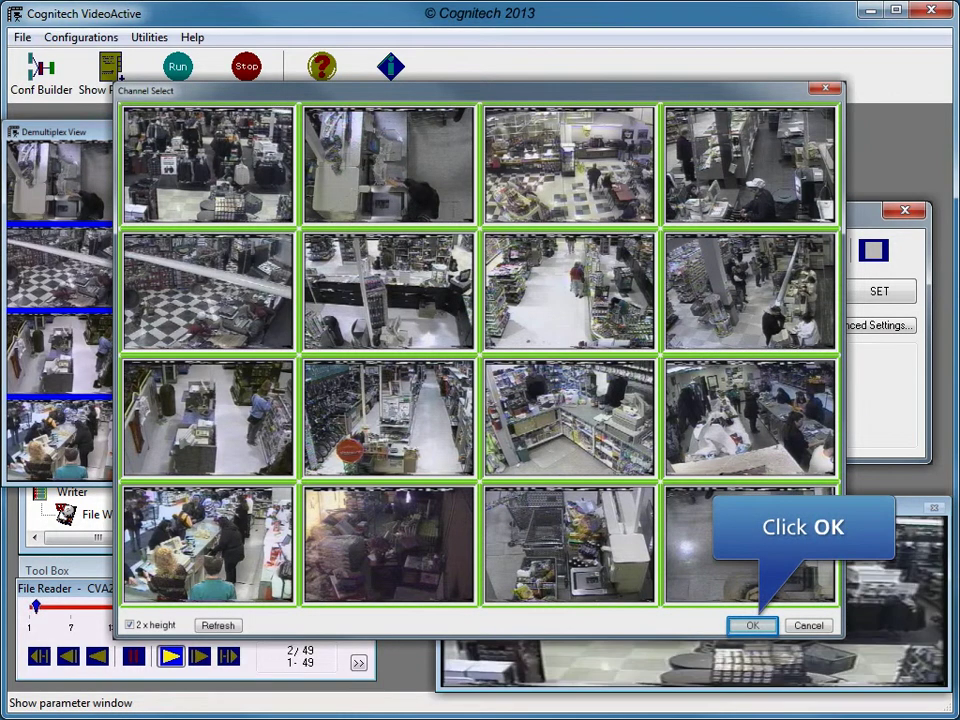
{"action": "left_click", "coordinate": [752, 626]}
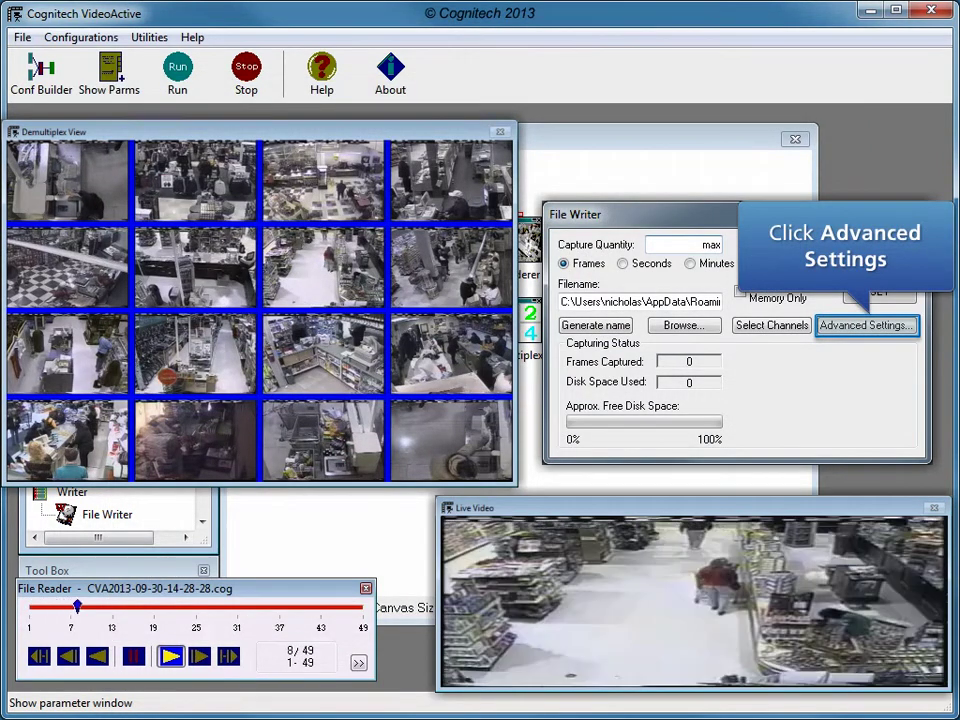
Enable the use of multiple (cog) files in the File Writer's advanced properties
{"action": "left_click", "coordinate": [867, 326]}
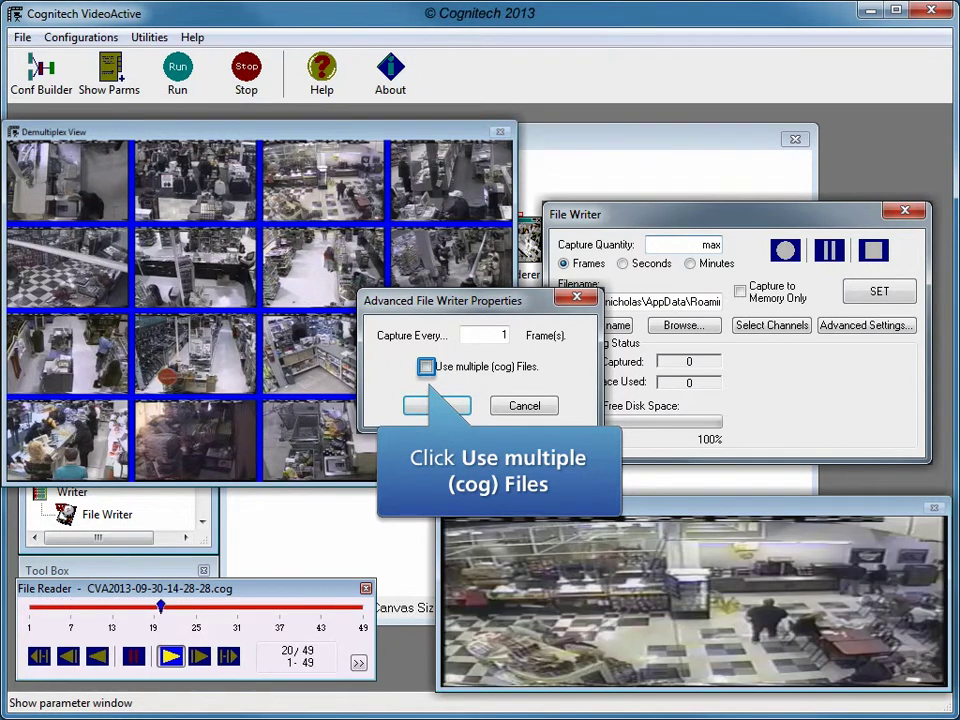
{"action": "left_click", "coordinate": [426, 367]}
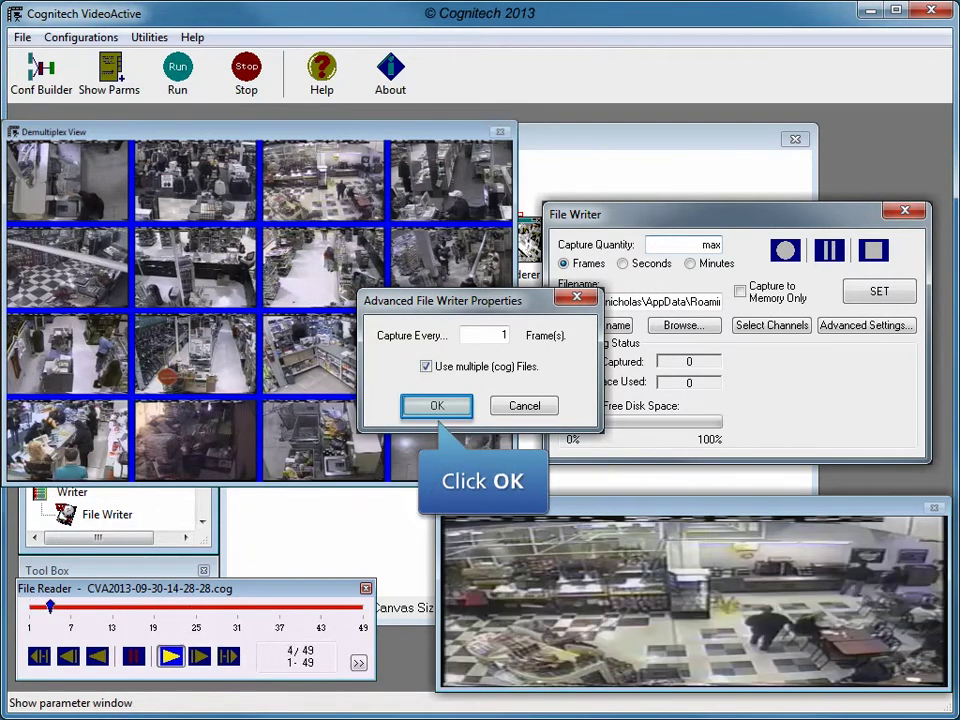
{"action": "left_click", "coordinate": [437, 406]}
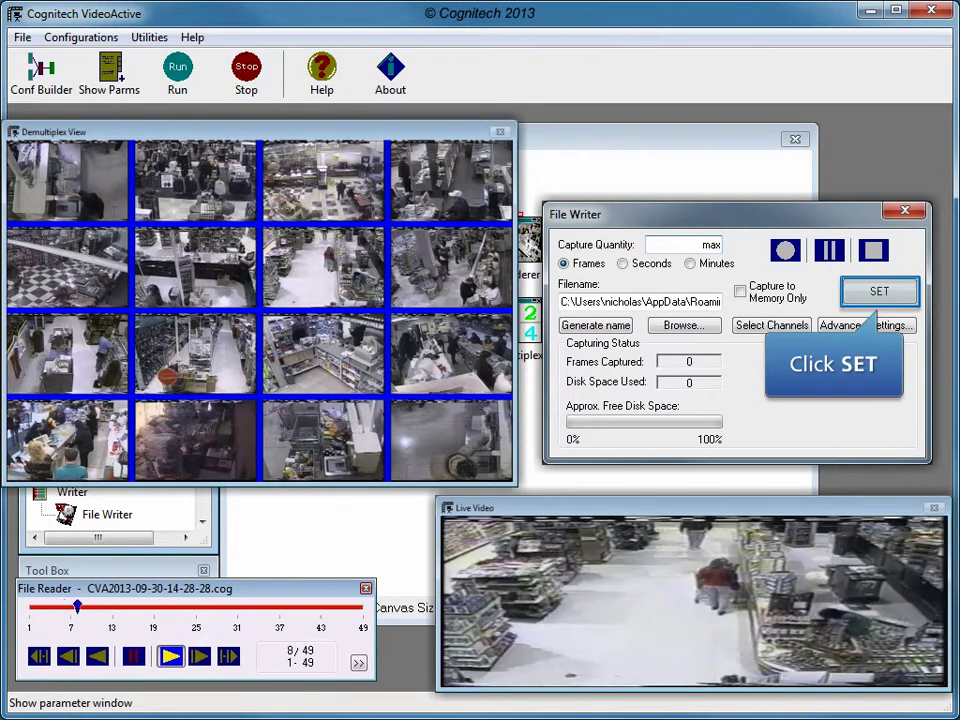
Apply the File Writer settings and record the selected channels, ending with the capture and the running configuration stopped
{"action": "left_click", "coordinate": [879, 291]}
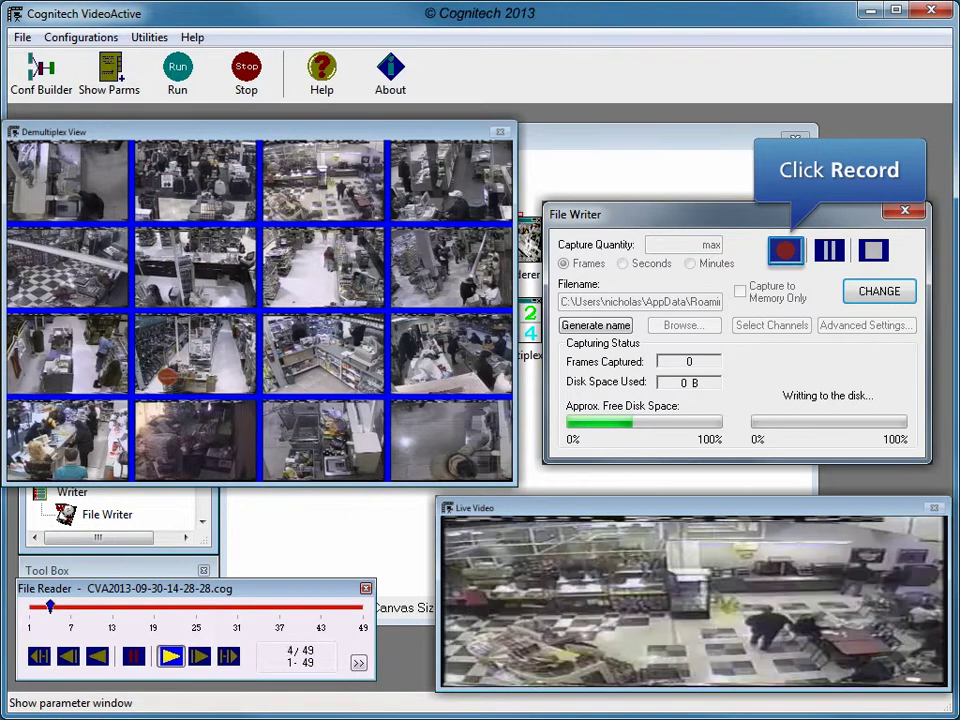
{"action": "left_click", "coordinate": [786, 251]}
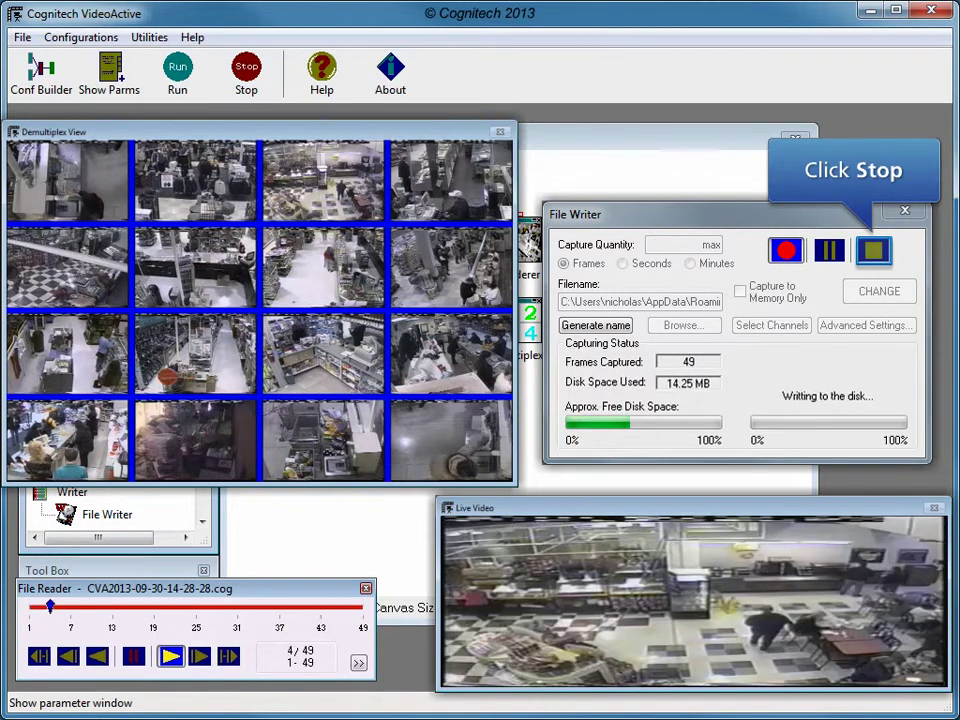
{"action": "left_click", "coordinate": [246, 75]}
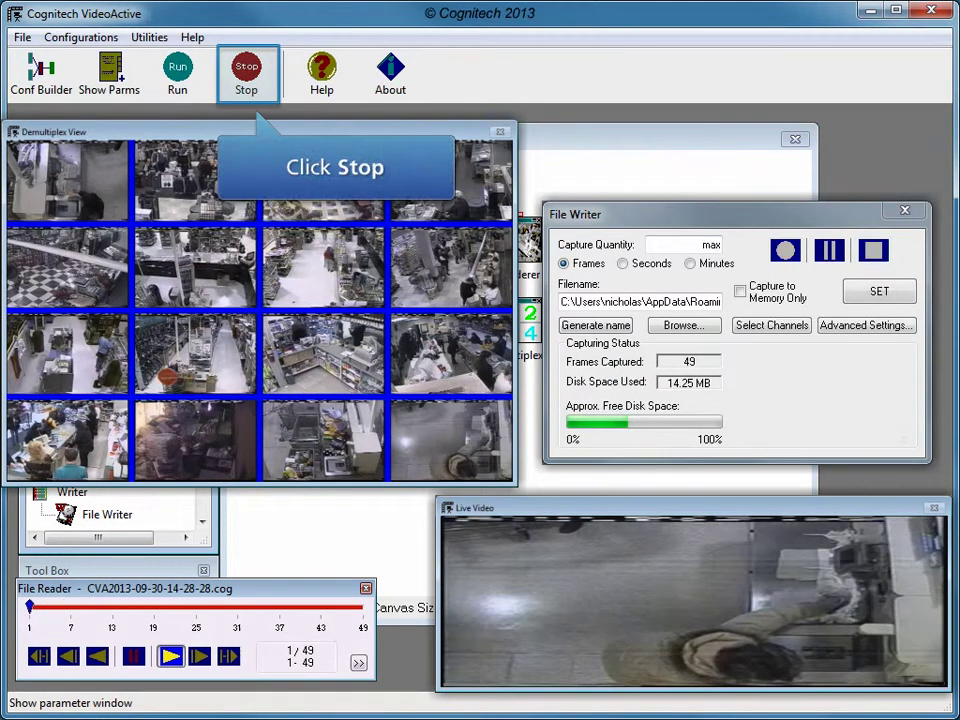